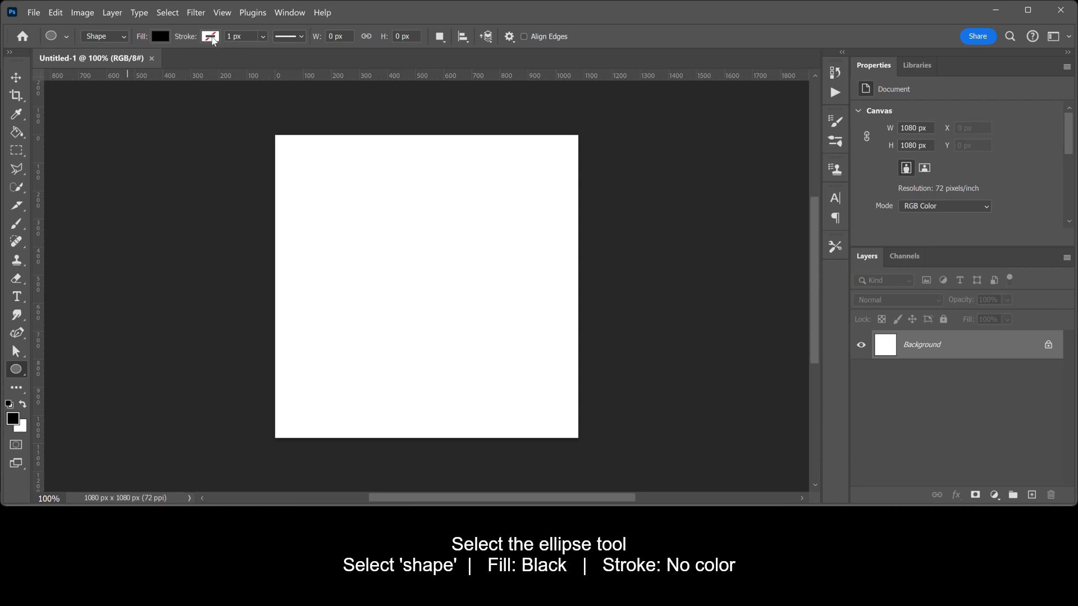
- Draw a black ellipse with no stroke and stretch it to the canvas's top, bottom and side edges
{"action": "left_click", "coordinate": [211, 36]}
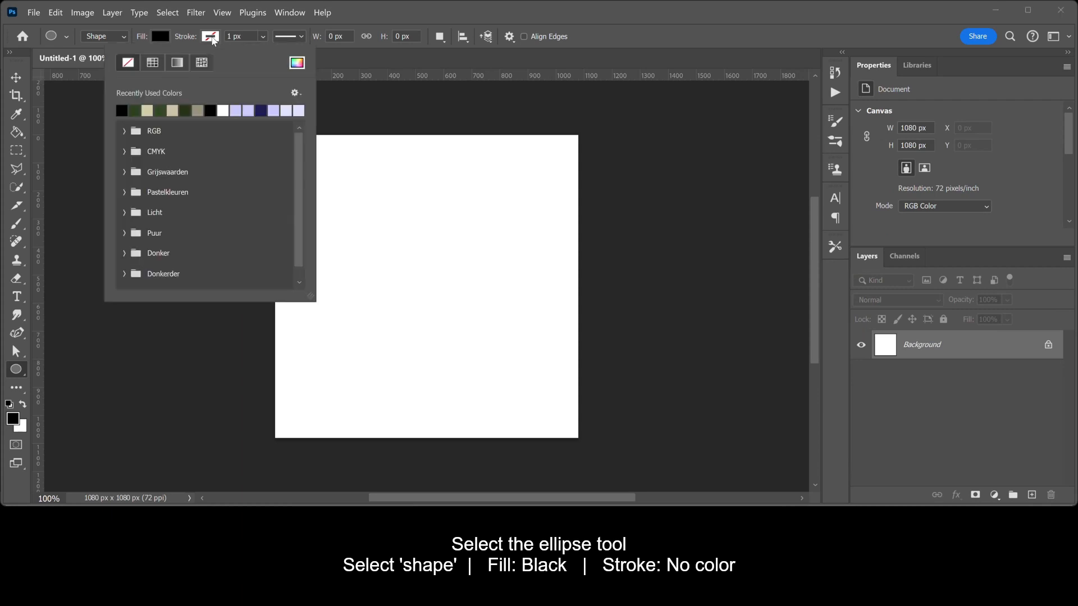
{"action": "left_click", "coordinate": [130, 69]}
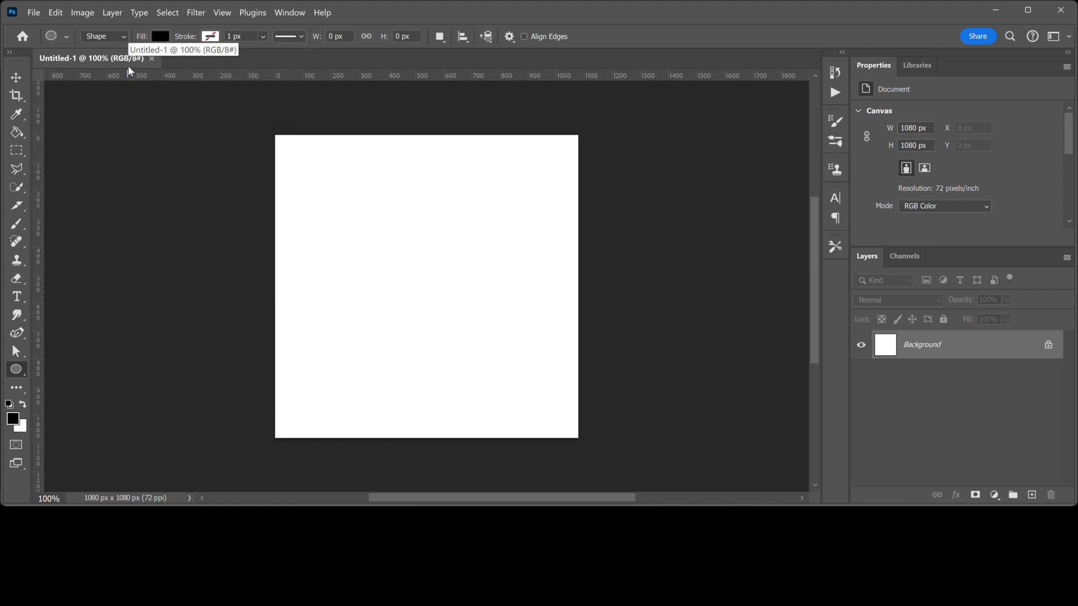
{"action": "mouse_move", "coordinate": [301, 151]}
{"action": "left_mouse_down"}
{"action": "mouse_move", "coordinate": [543, 394]}
{"action": "mouse_move", "coordinate": [559, 425]}
{"action": "left_mouse_up"}
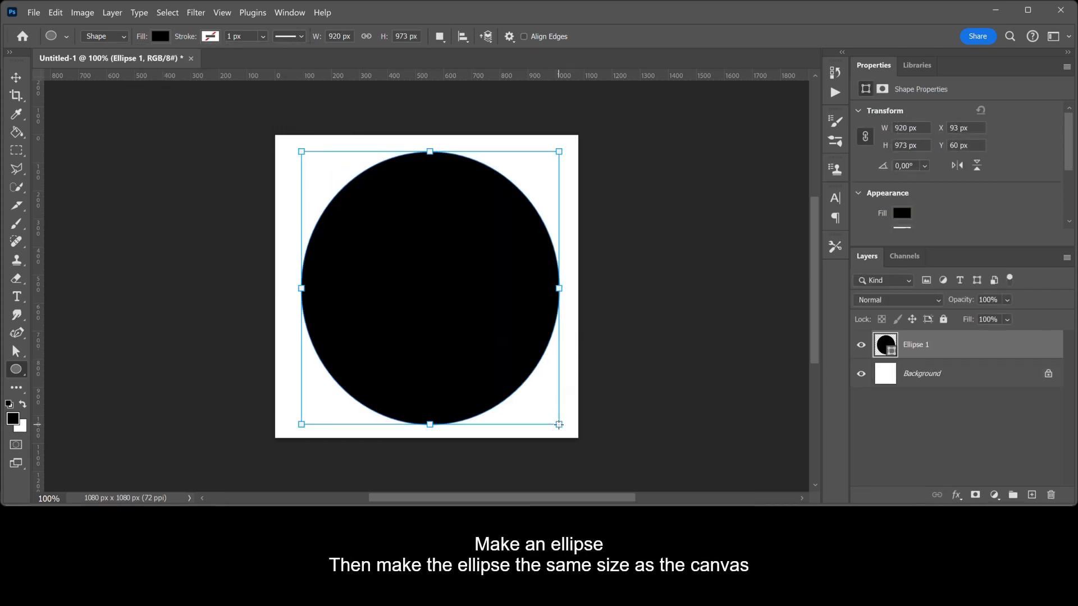
{"action": "left_click_drag", "start_coordinate": [430, 152], "coordinate": [430, 135]}
{"action": "left_click_drag", "start_coordinate": [559, 280], "coordinate": [578, 280]}
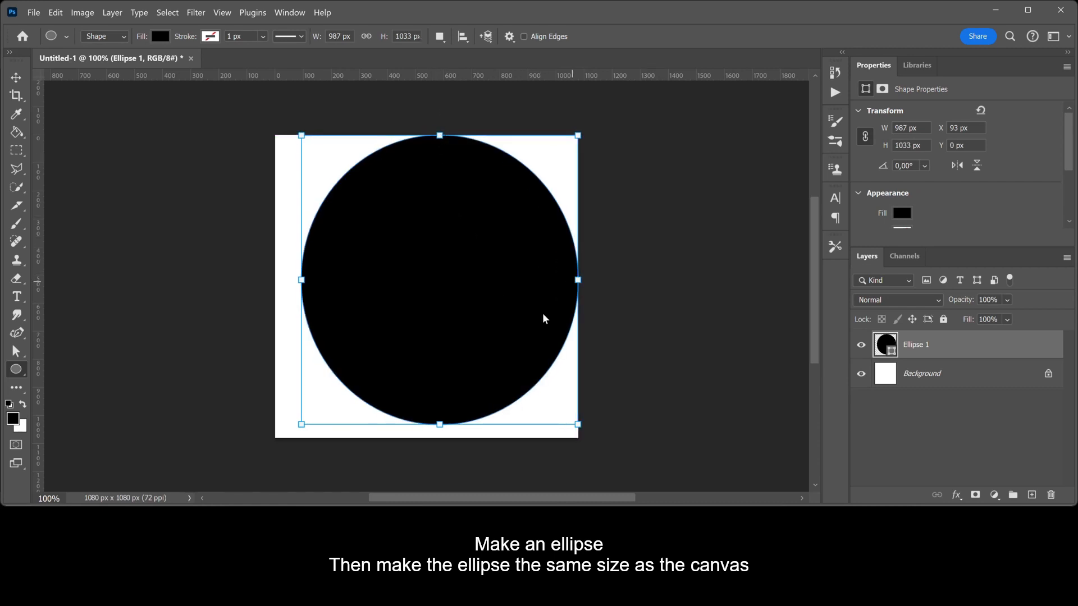
{"action": "left_click_drag", "start_coordinate": [440, 424], "coordinate": [440, 438]}
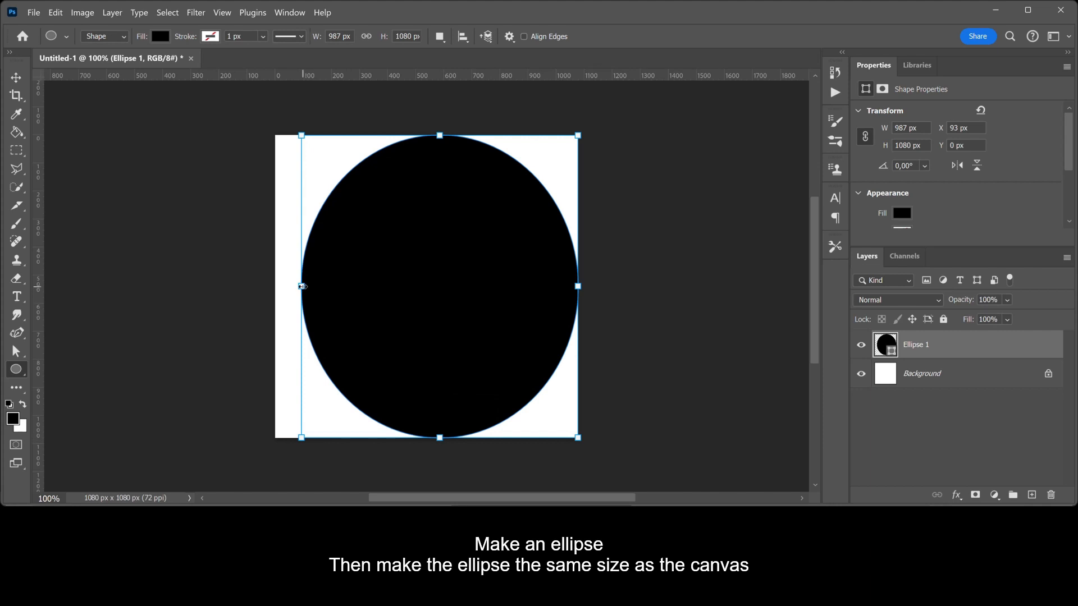
{"action": "left_click_drag", "start_coordinate": [302, 286], "coordinate": [275, 285]}
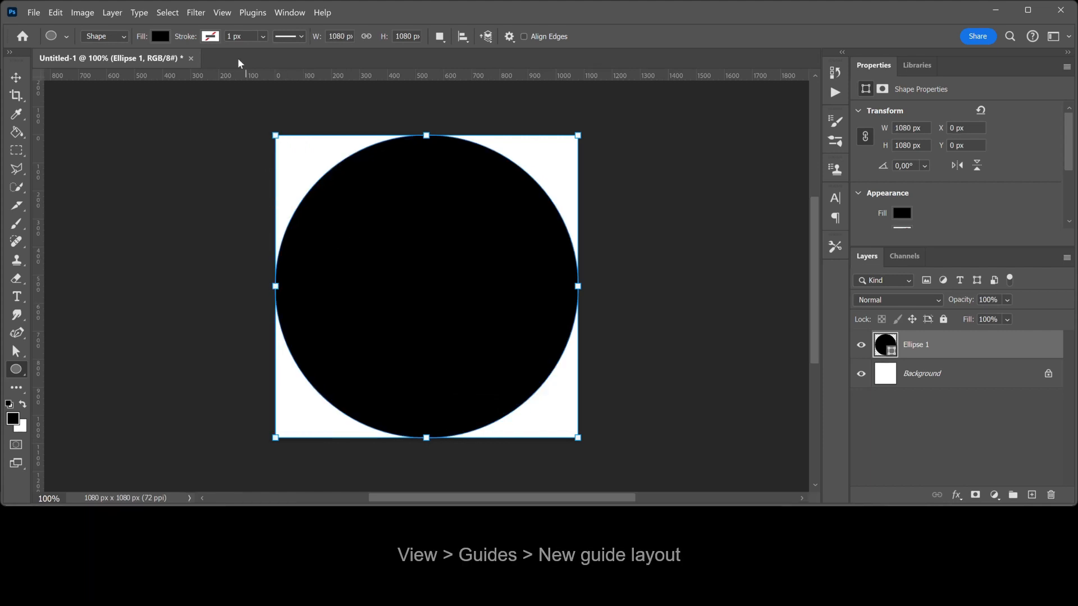
- Create a new guide layout with 2 columns, 2 rows and 0 px column and row gutters
{"action": "left_click", "coordinate": [223, 14]}
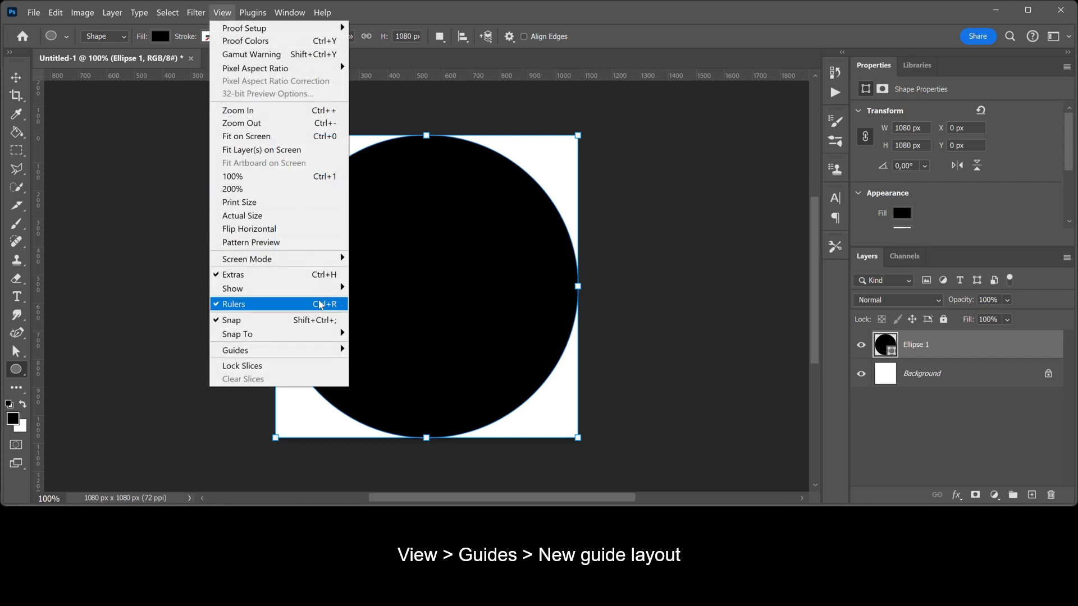
{"action": "mouse_move", "coordinate": [333, 354]}
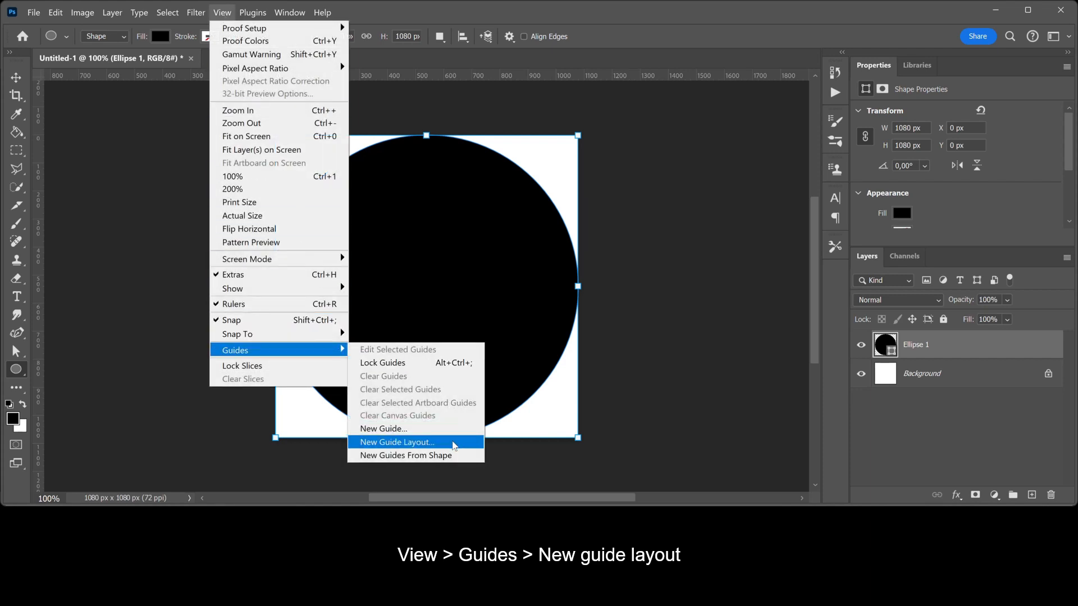
{"action": "left_click", "coordinate": [455, 443]}
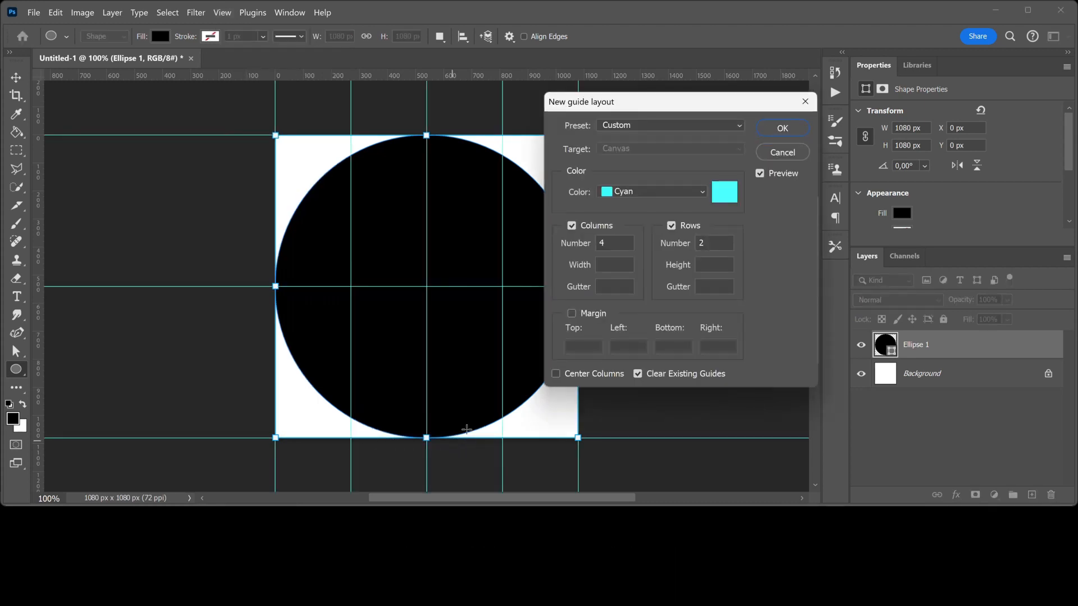
{"action": "left_click", "coordinate": [615, 247]}
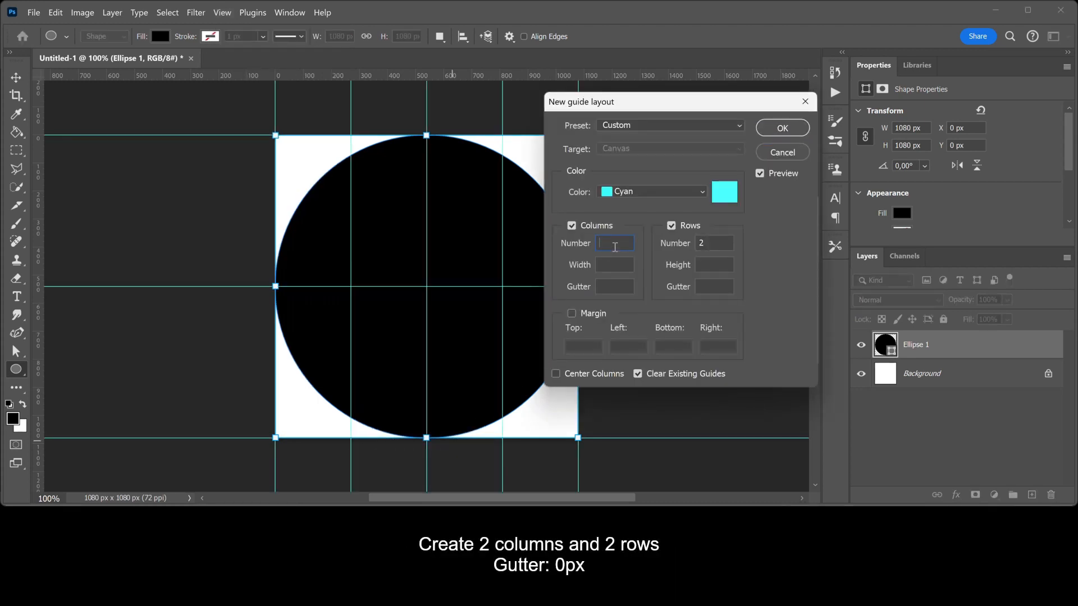
{"action": "type", "text": "2"}
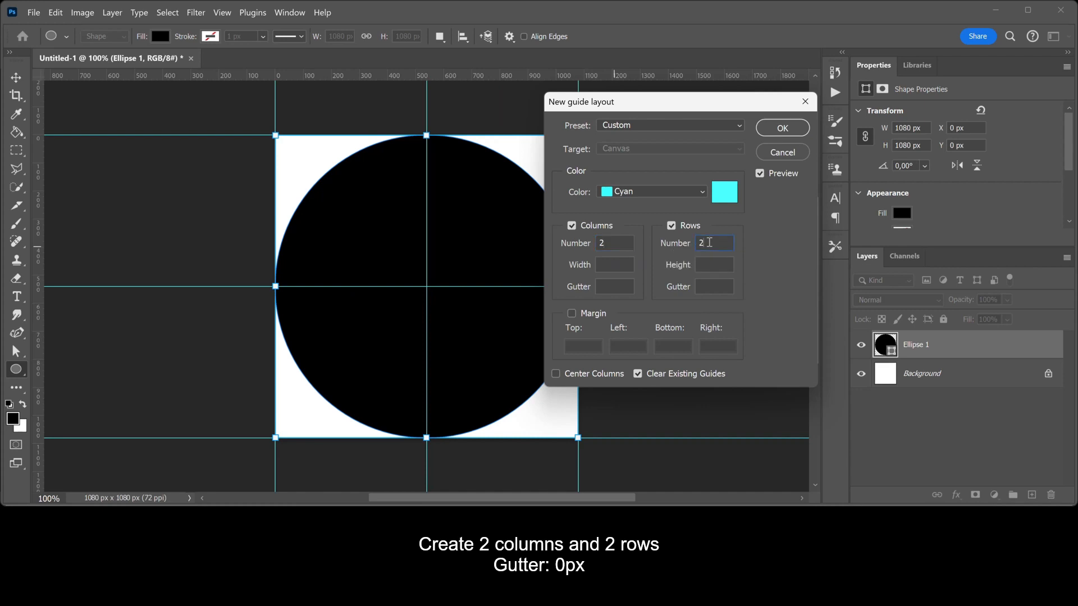
{"action": "left_click", "coordinate": [628, 287]}
{"action": "type", "text": "0"}
{"action": "left_click", "coordinate": [722, 289]}
{"action": "type", "text": "0"}
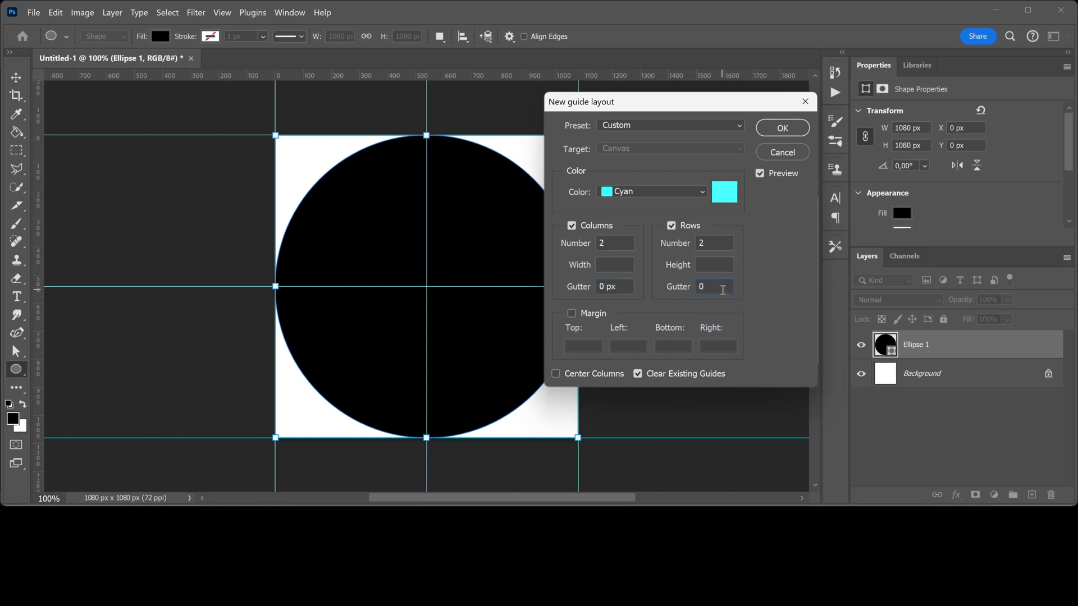
{"action": "left_click", "coordinate": [783, 129]}
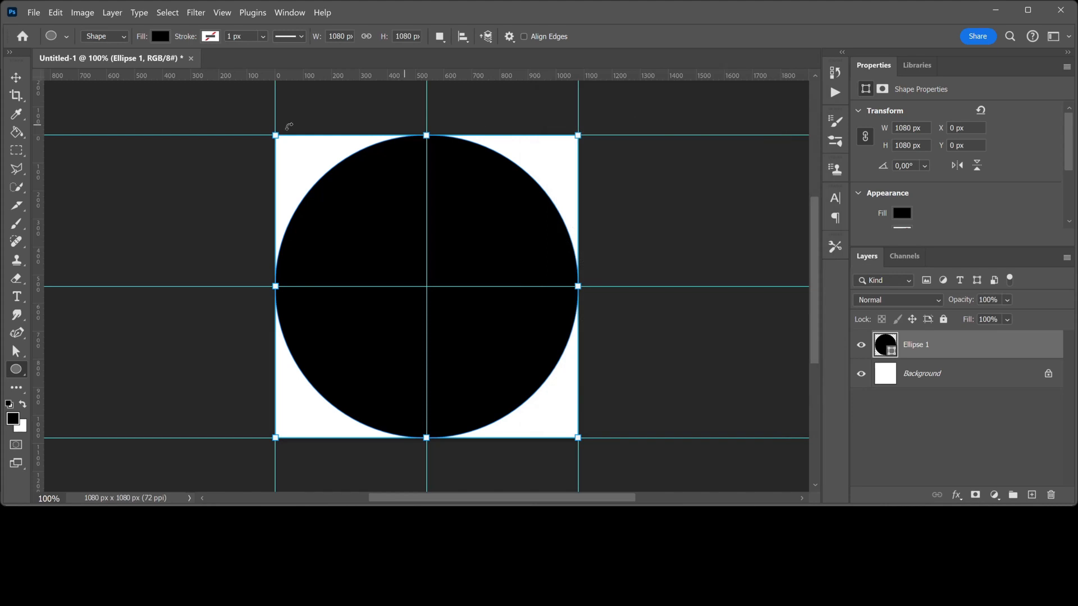
- Transform the circle upward to Y -540 px so its centre sits on the top edge
{"action": "left_click", "coordinate": [18, 78]}
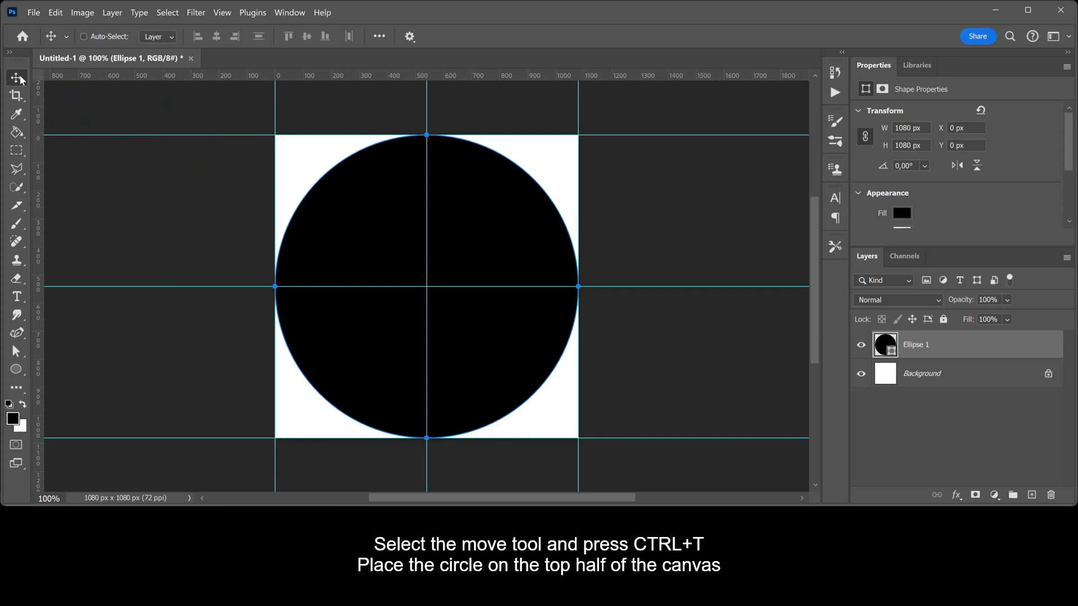
{"action": "key", "text": "ctrl+t"}
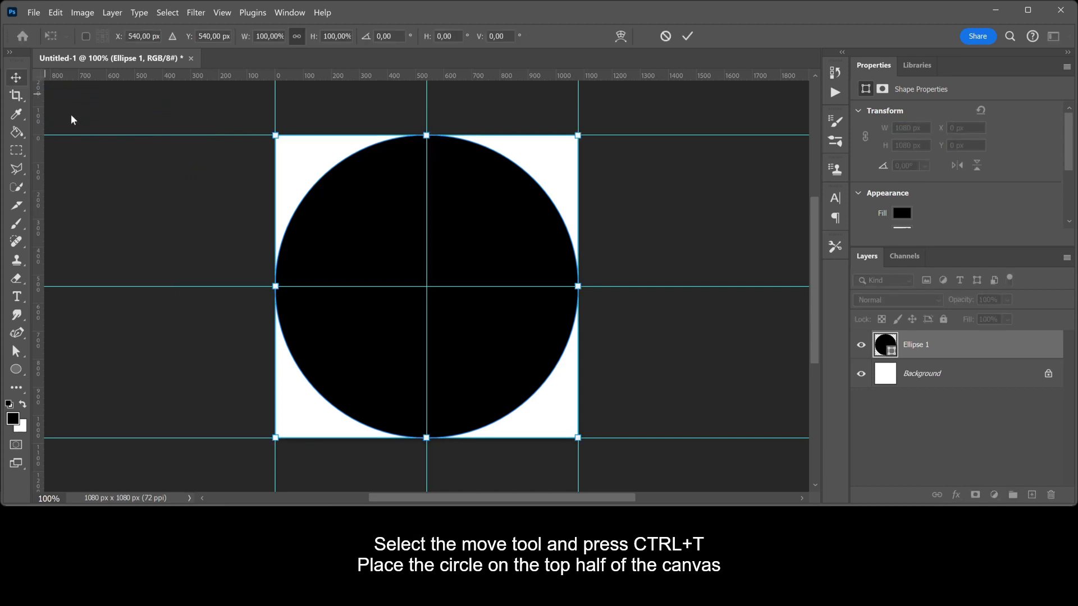
{"action": "left_click_drag", "start_coordinate": [493, 341], "coordinate": [493, 193]}
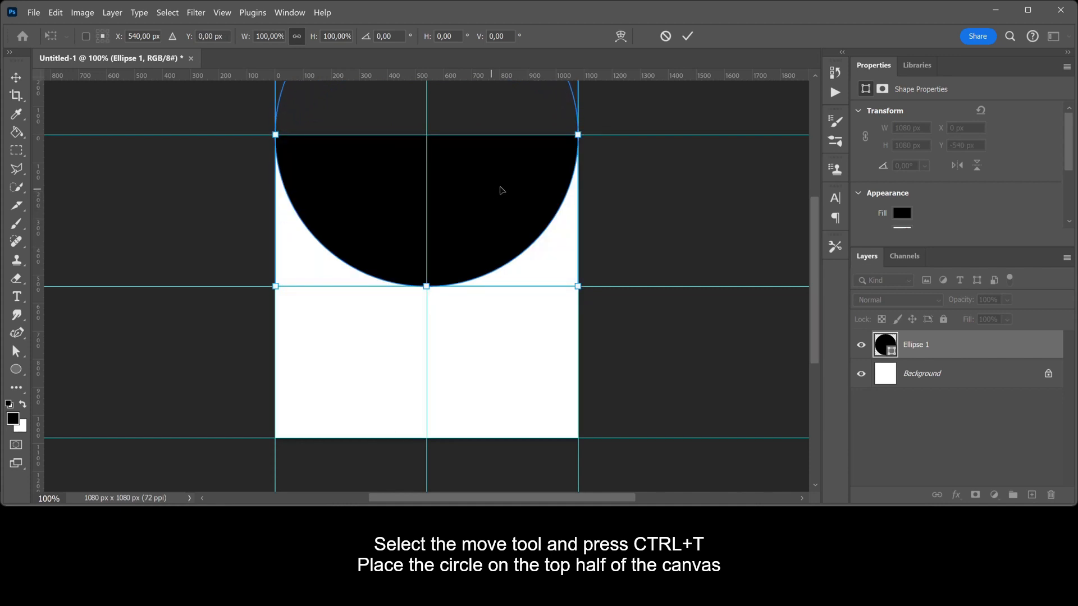
{"action": "left_click", "coordinate": [688, 38]}
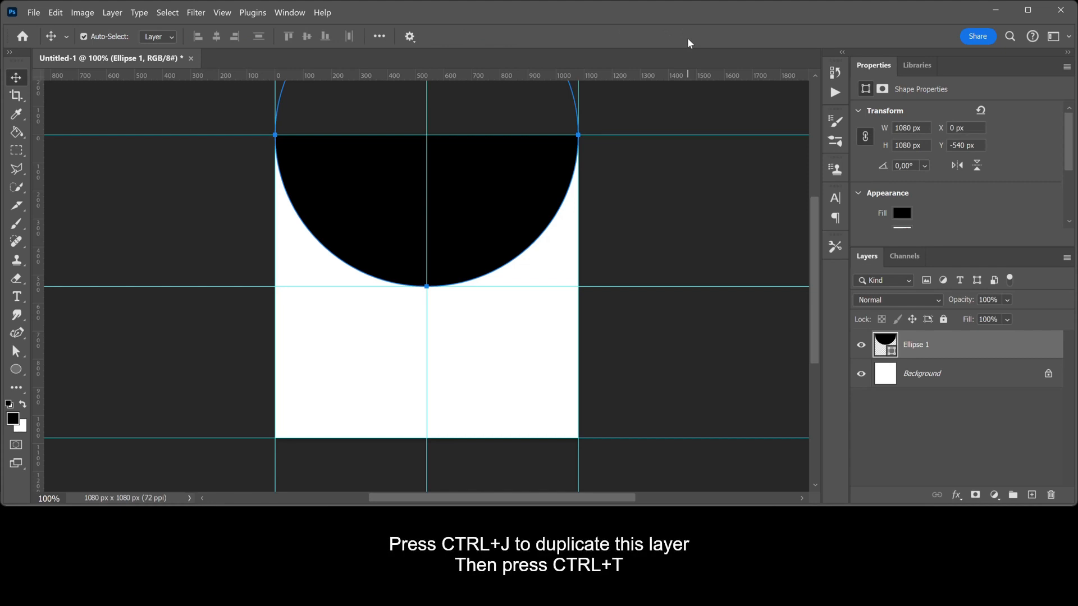
- Duplicate the circle and move the copy down to Y 1080 px, centred on the bottom edge
{"action": "key", "text": "ctrl+j"}
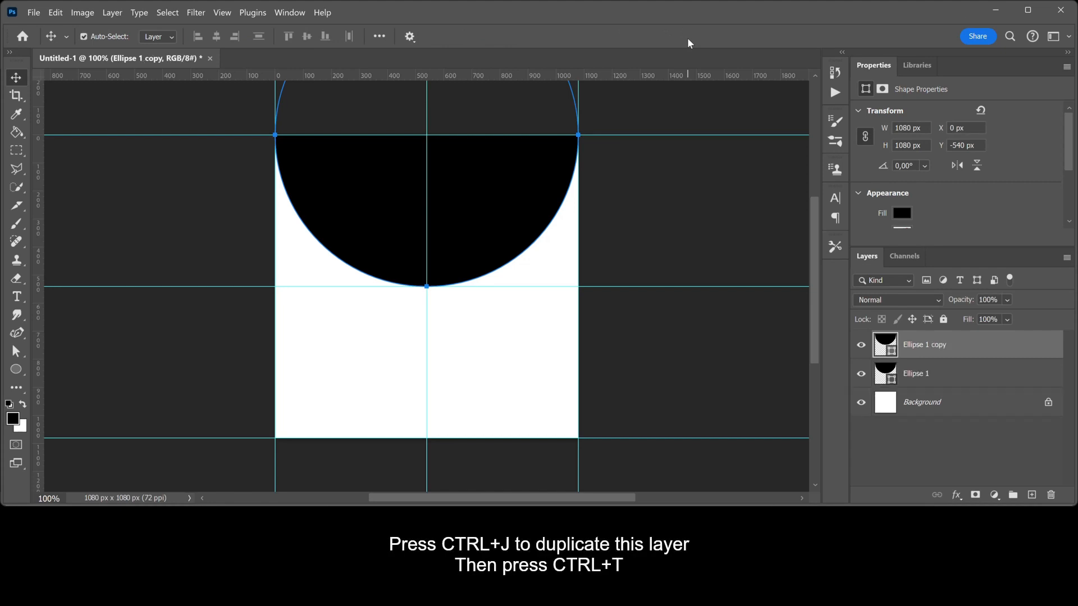
{"action": "key", "text": "ctrl+t"}
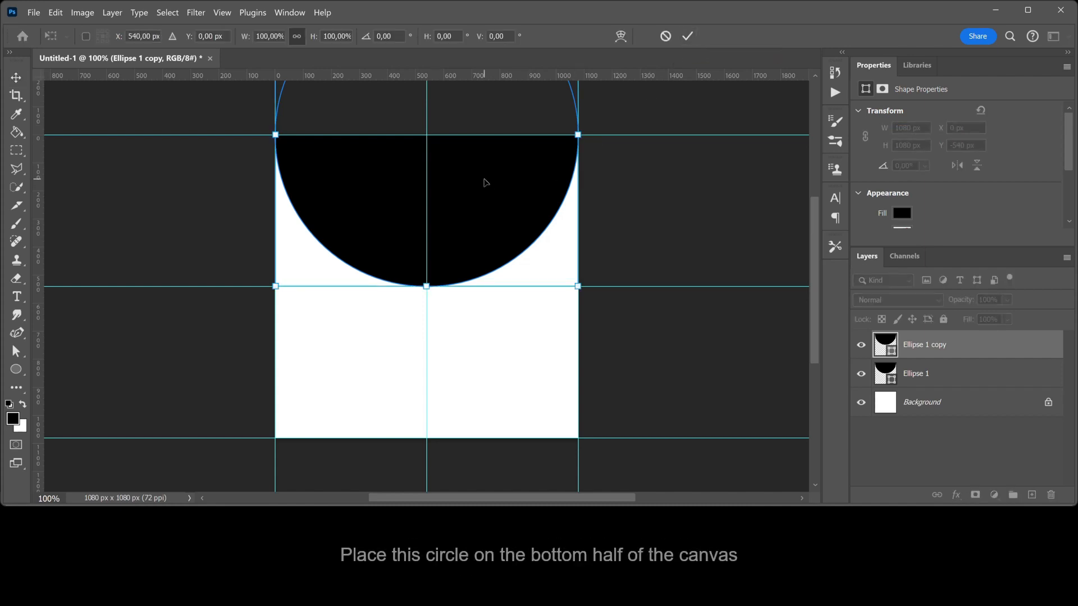
{"action": "left_click_drag", "start_coordinate": [485, 182], "coordinate": [487, 482]}
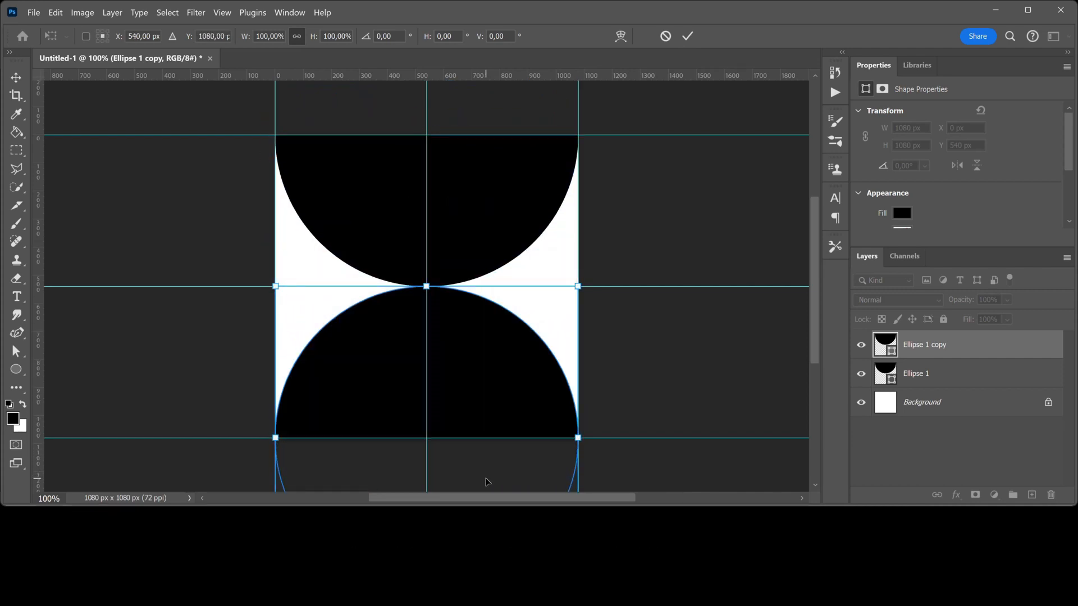
{"action": "left_click", "coordinate": [686, 37]}
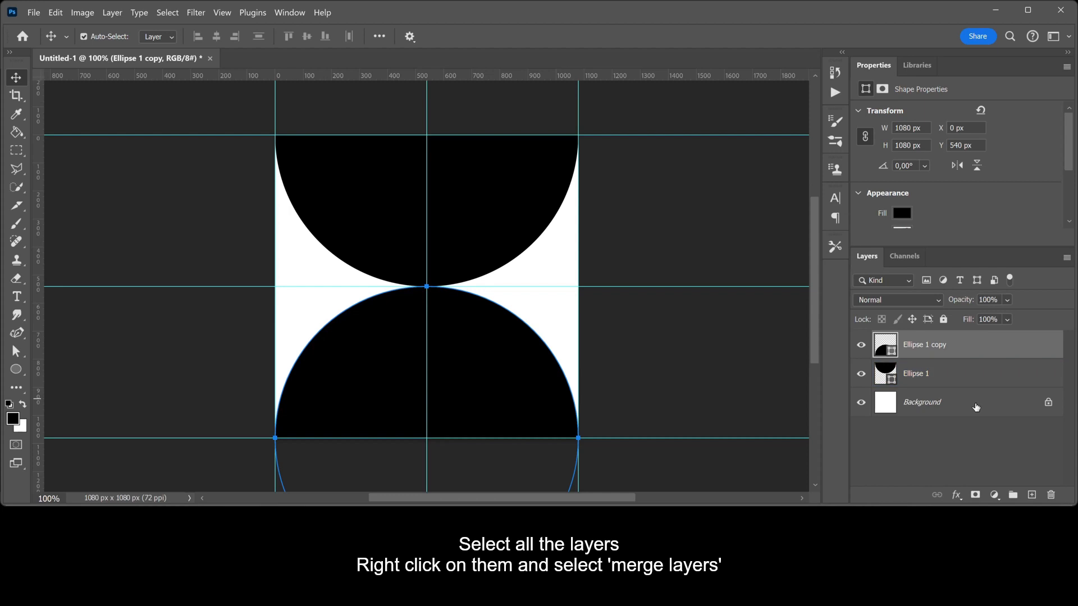
- Select Ellipse 1, Ellipse 1 copy and the white background, and merge them into one layer
{"action": "left_click", "coordinate": [975, 407], "text": "shift"}
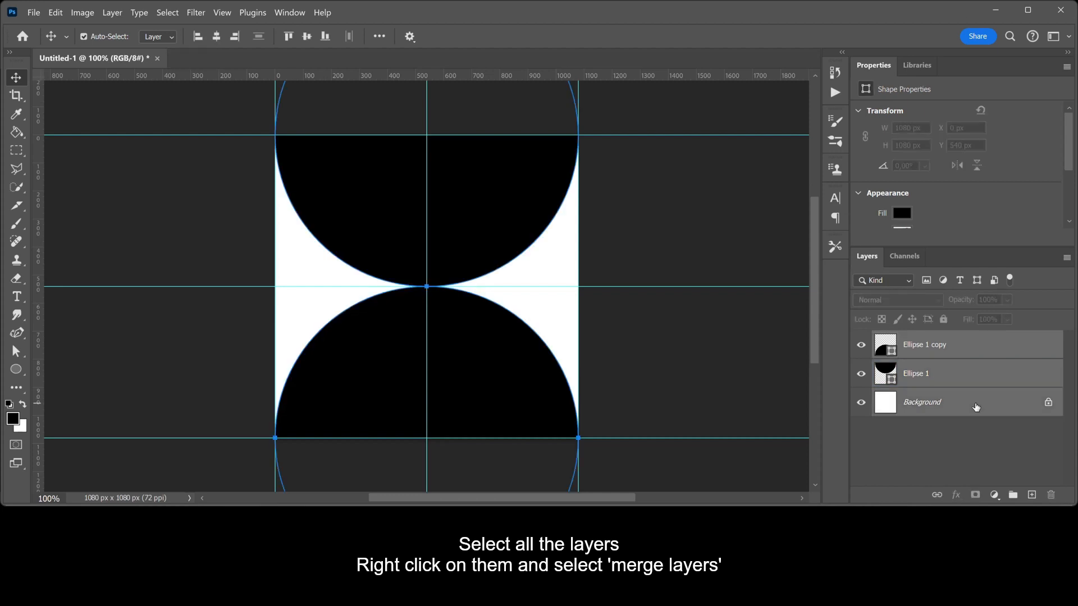
{"action": "right_click", "coordinate": [982, 375]}
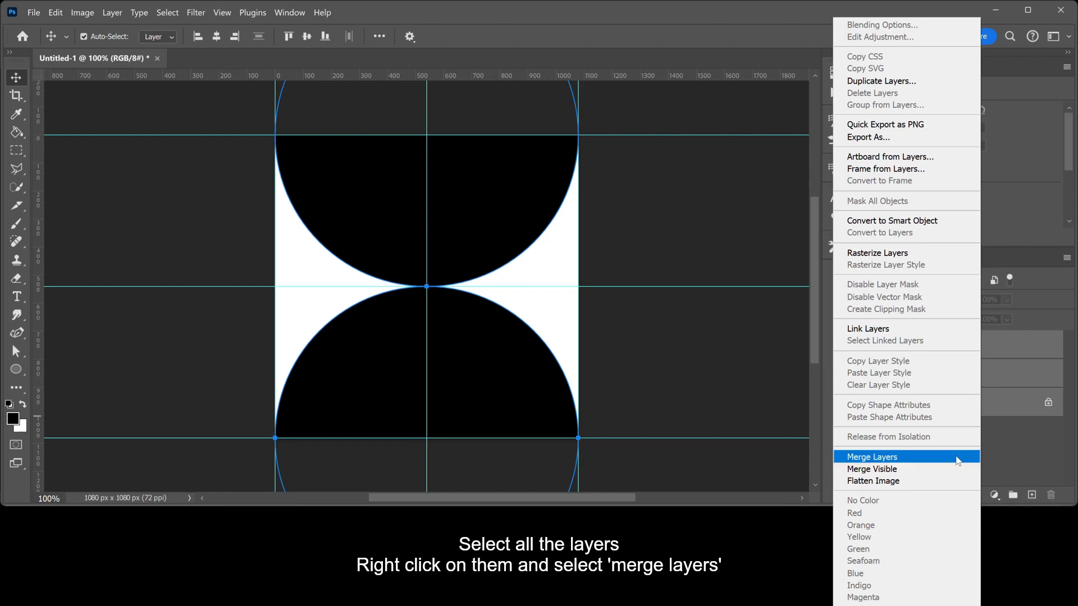
{"action": "left_click", "coordinate": [956, 457]}
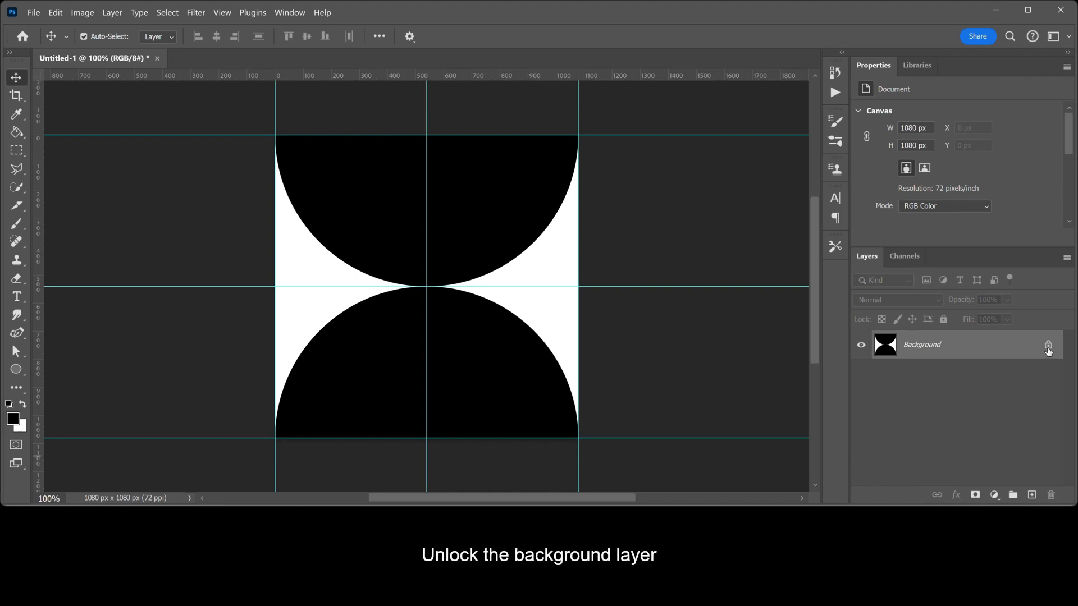
- Unlock the Background into Layer 0 and scale it to 540 × 540 px in the top-left quarter
{"action": "left_click", "coordinate": [1048, 347]}
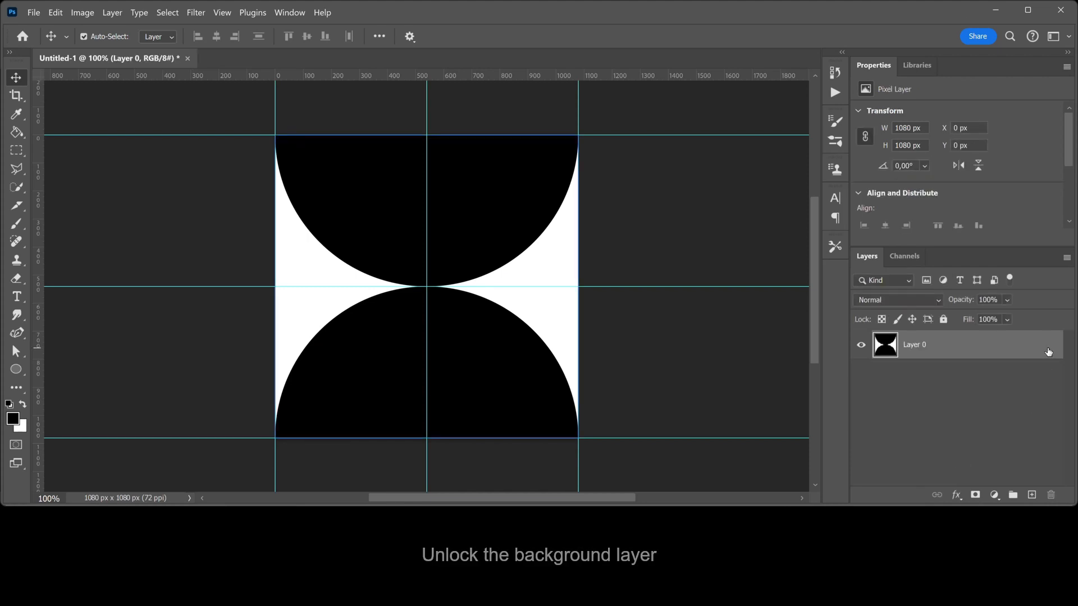
{"action": "key", "text": "ctrl+t"}
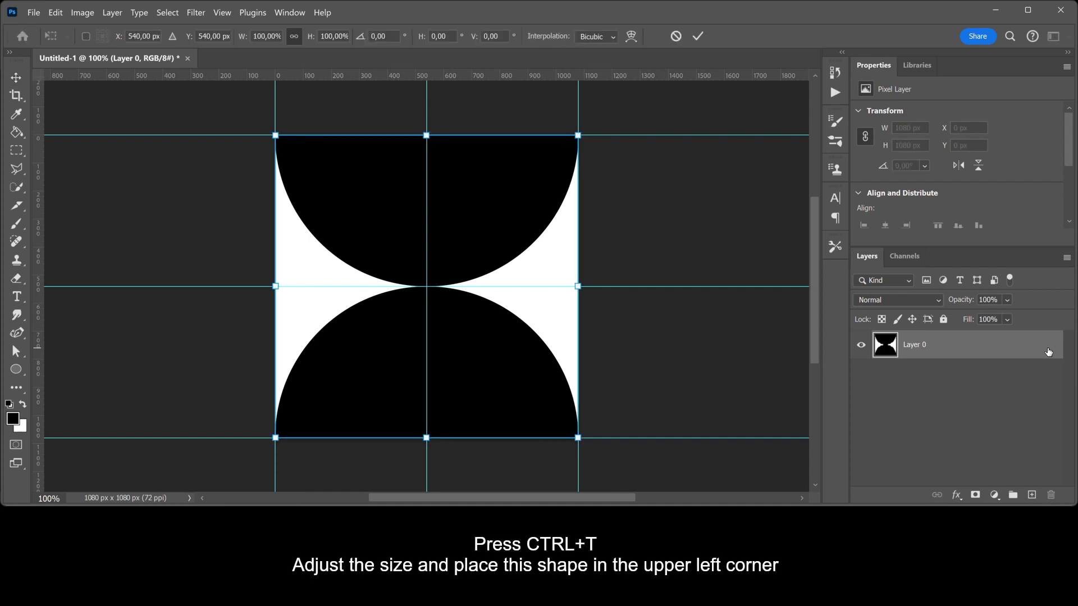
{"action": "left_click_drag", "start_coordinate": [425, 439], "coordinate": [425, 285]}
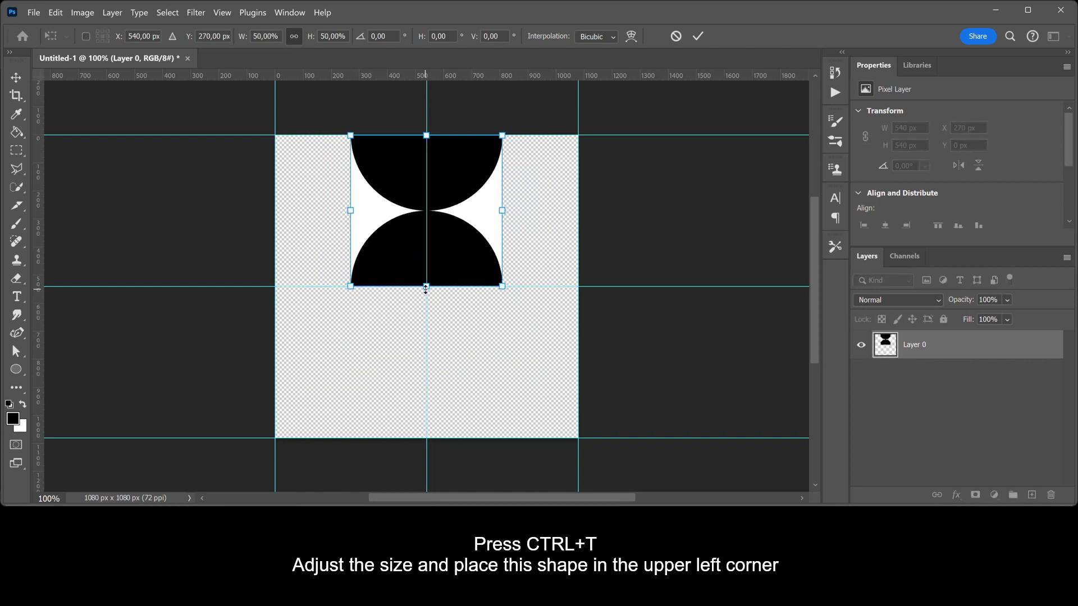
{"action": "left_click_drag", "start_coordinate": [464, 240], "coordinate": [395, 239]}
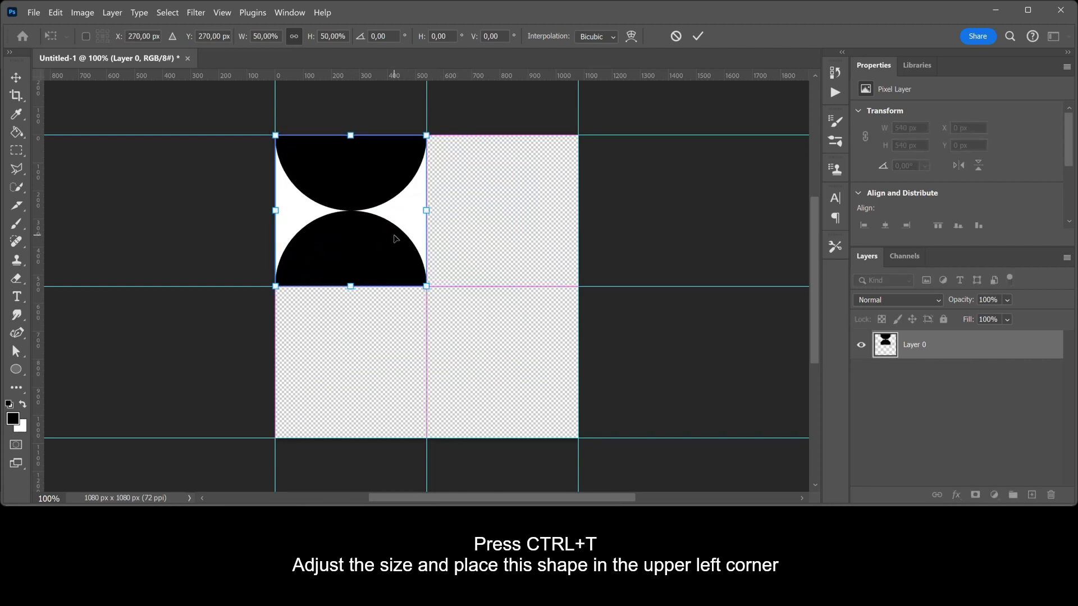
{"action": "left_click", "coordinate": [697, 37]}
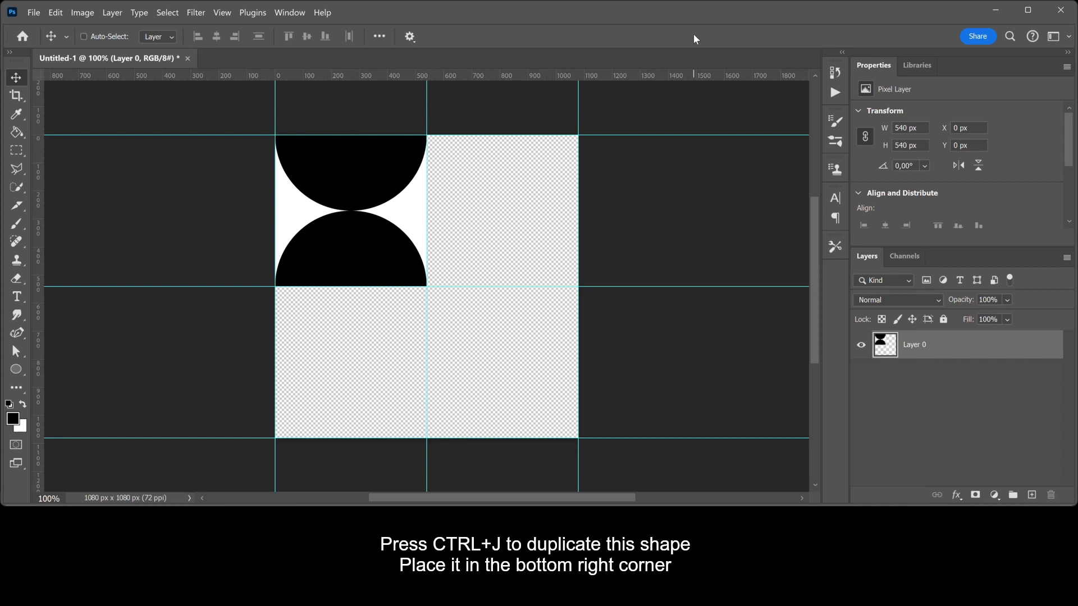
- Duplicate Layer 0 and drag the copy toward the bottom-right quarter
{"action": "key", "text": "ctrl+j"}
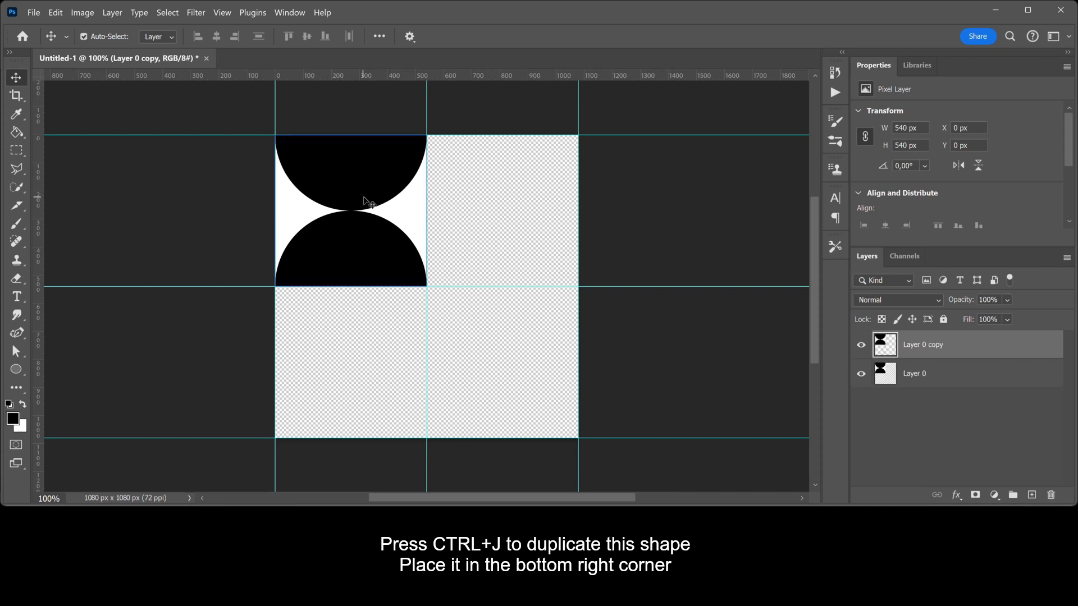
{"action": "left_click_drag", "start_coordinate": [366, 202], "coordinate": [517, 352]}
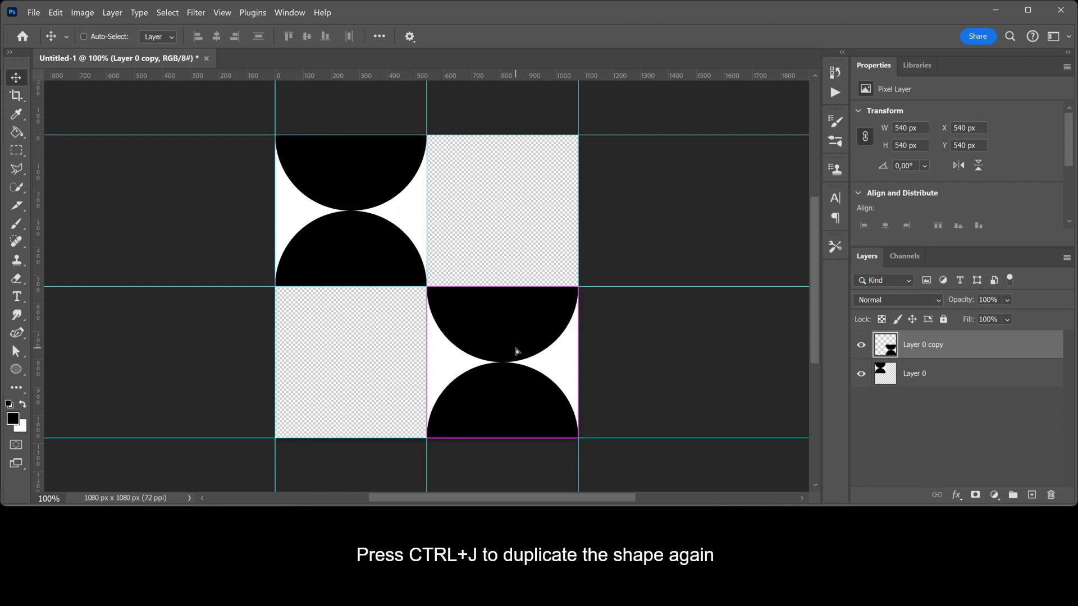
- Duplicate the tile, rotate the copy 90° clockwise and place it in the top-right quarter
{"action": "key", "text": "ctrl+j"}
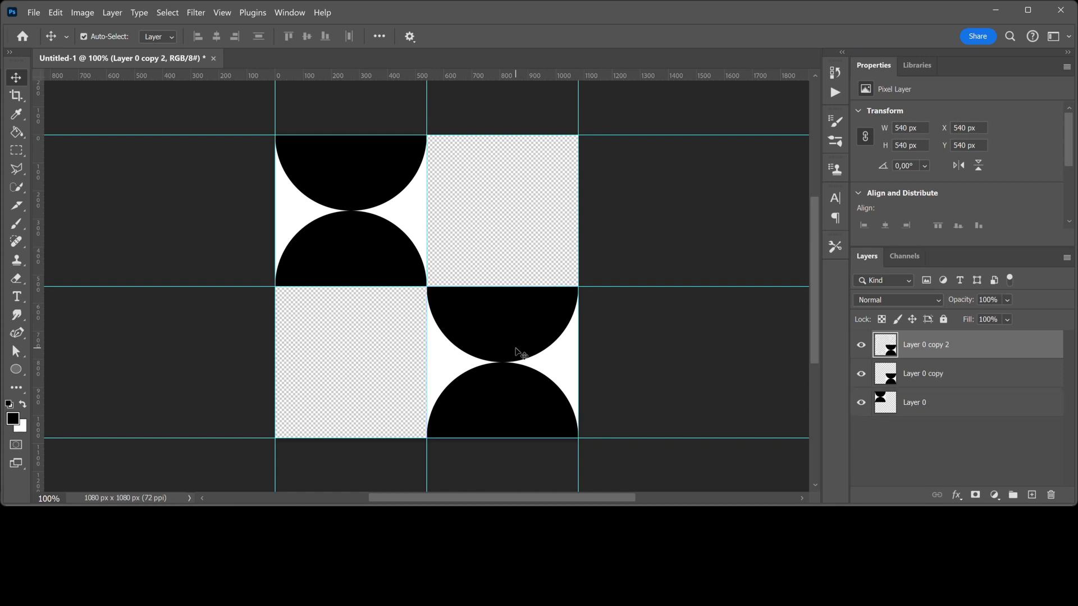
{"action": "key", "text": "ctrl+t"}
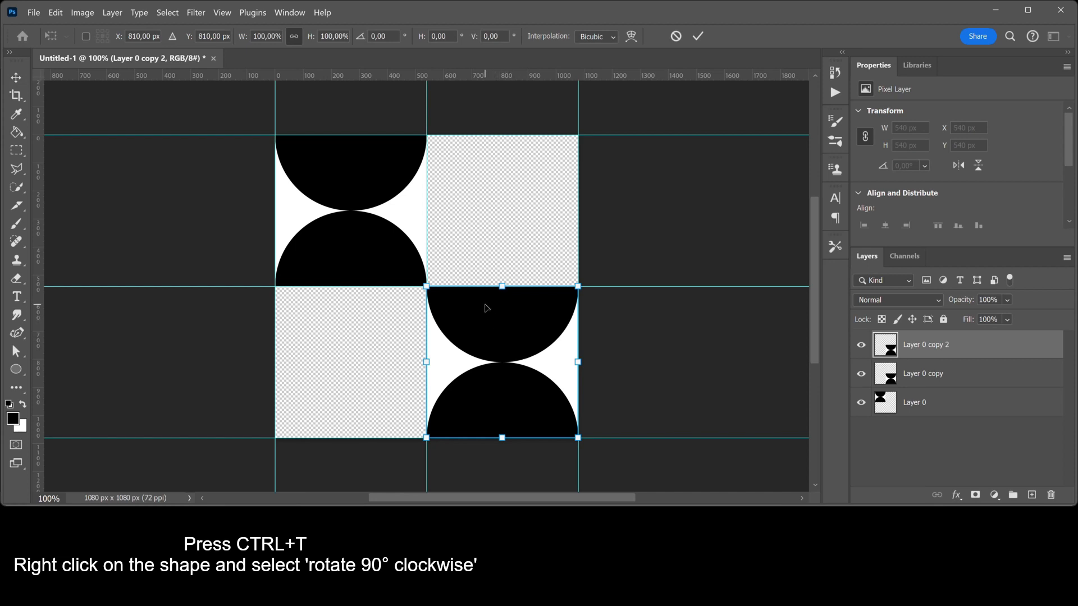
{"action": "right_click", "coordinate": [486, 308]}
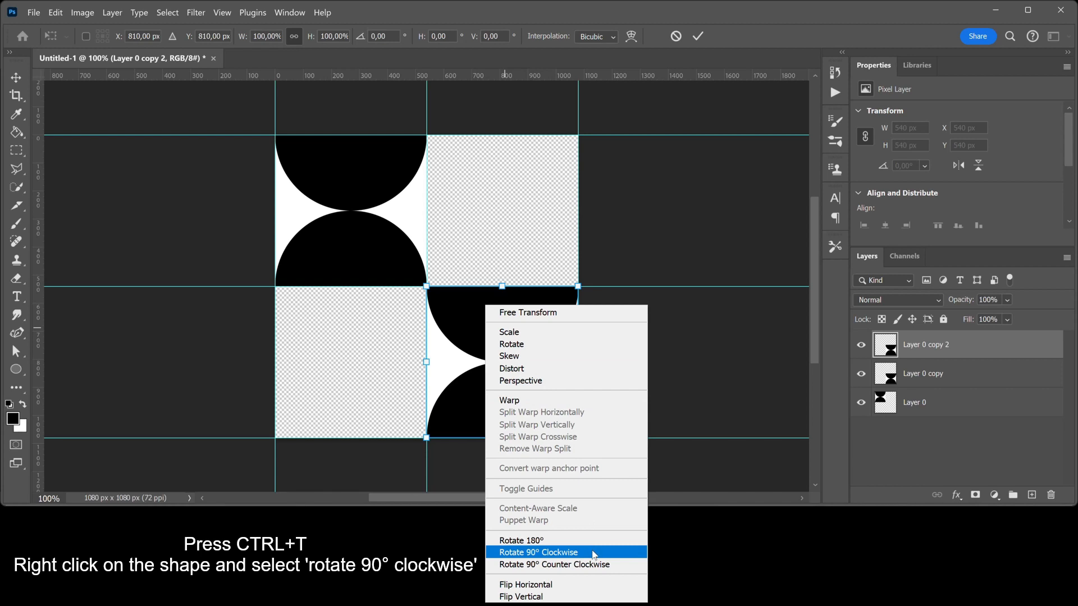
{"action": "left_click", "coordinate": [594, 553]}
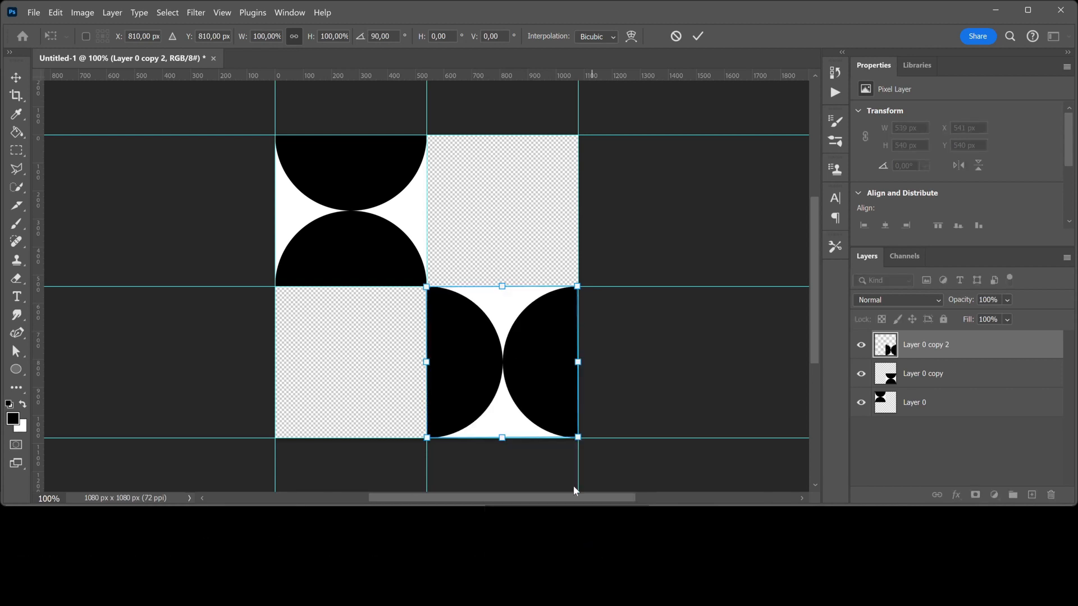
{"action": "left_click_drag", "start_coordinate": [554, 385], "coordinate": [550, 230]}
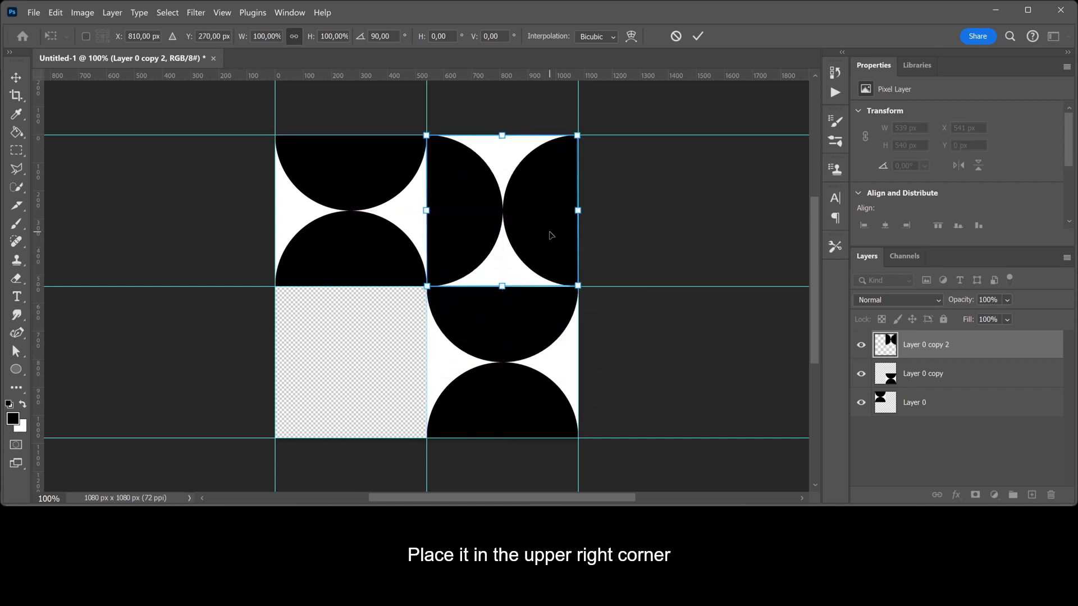
{"action": "left_click", "coordinate": [699, 37]}
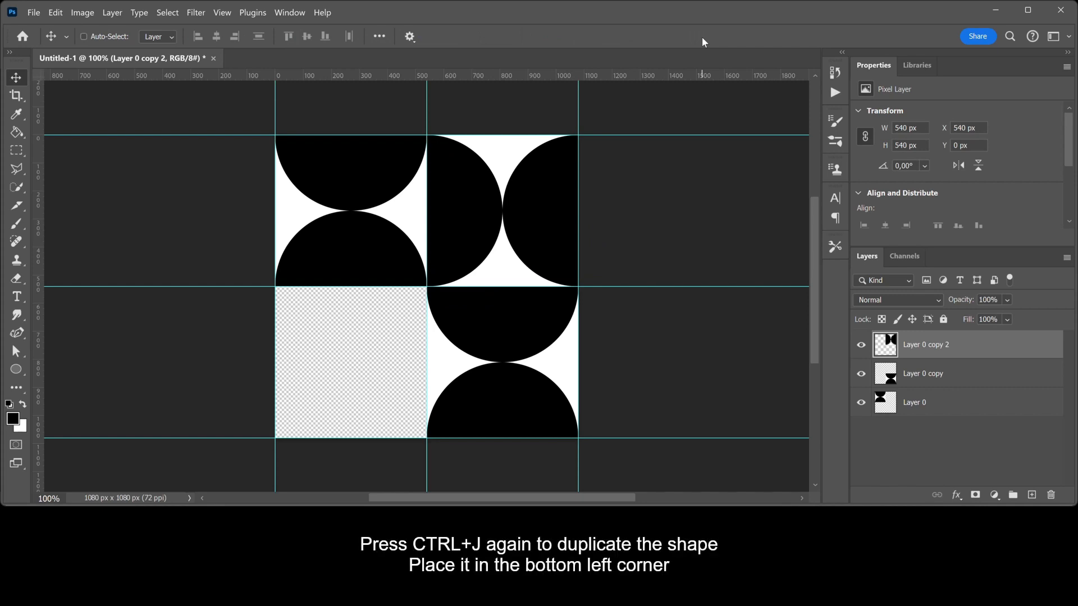
- Duplicate the rotated tile into the bottom-left quarter and hide the guides
{"action": "key", "text": "ctrl+j"}
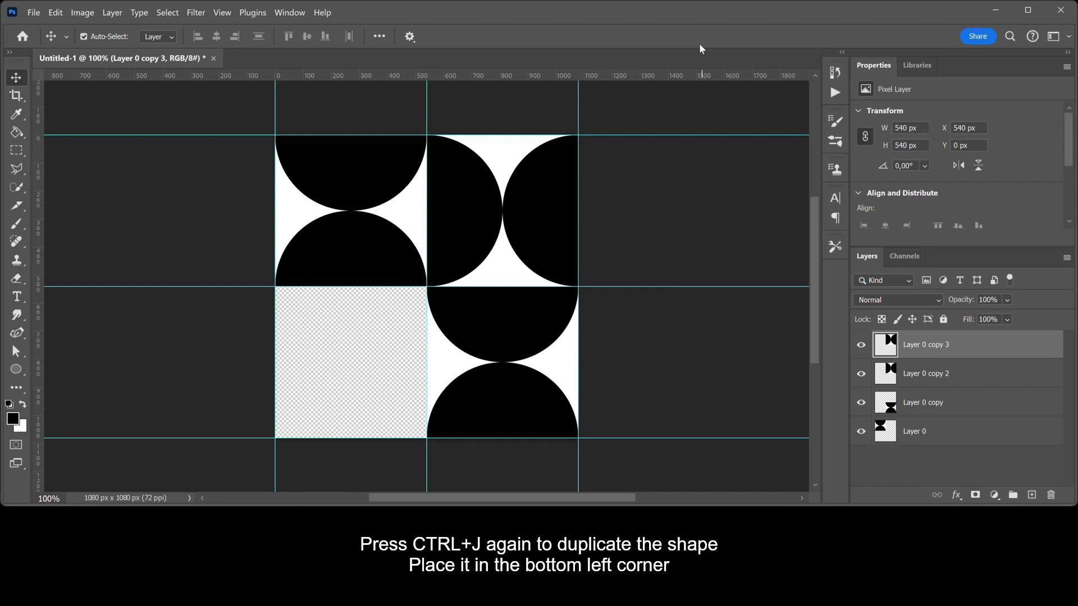
{"action": "left_click_drag", "start_coordinate": [555, 200], "coordinate": [403, 355]}
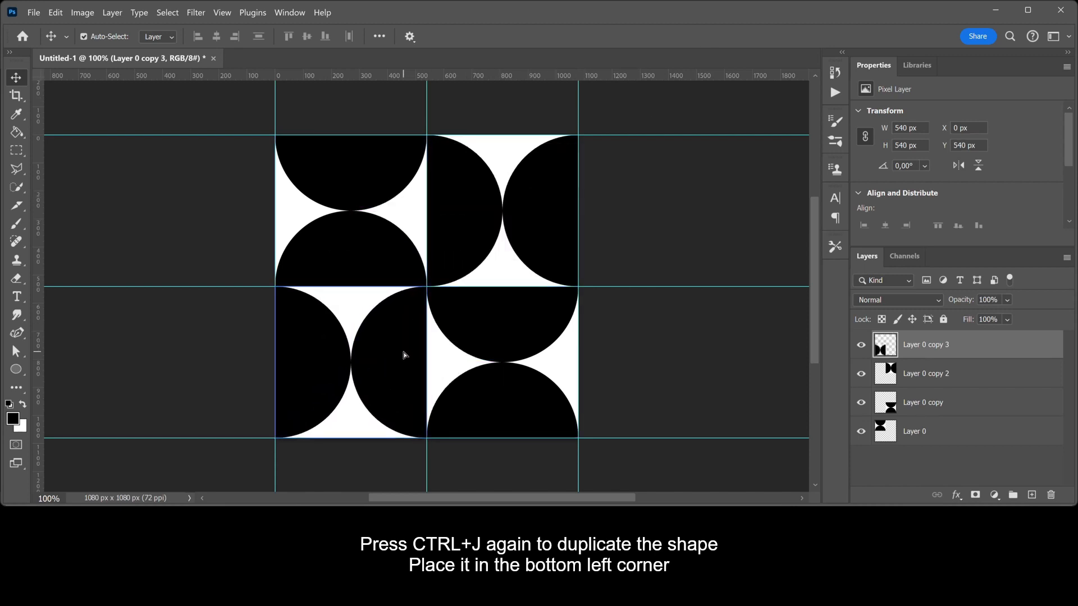
{"action": "key", "text": "ctrl+h"}
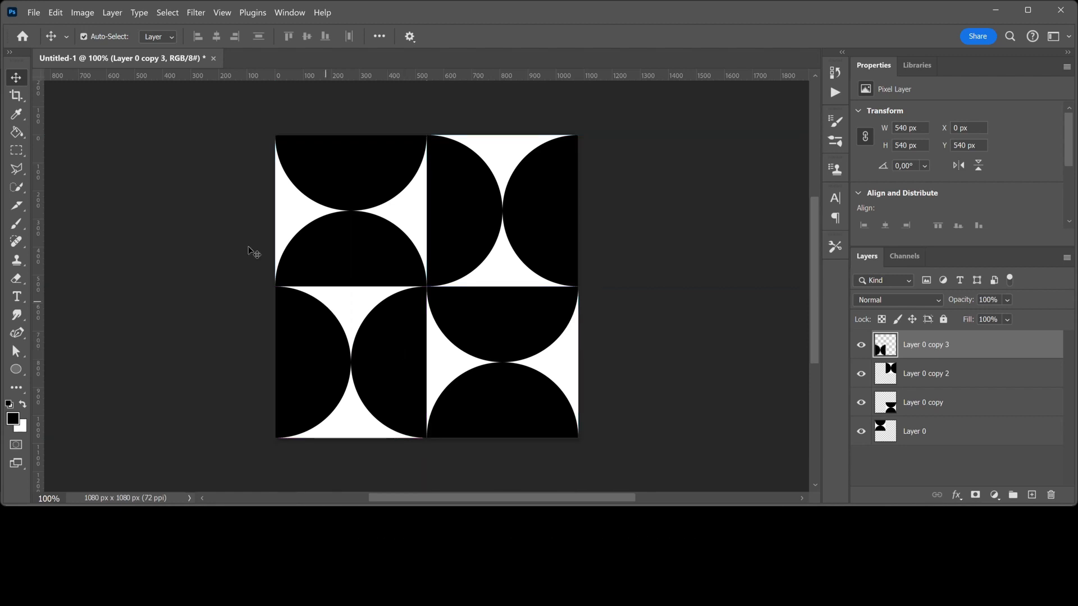
- Define the canvas as a pattern through Edit > Define Pattern, keeping the default name Pattern 1
{"action": "left_click", "coordinate": [55, 12]}
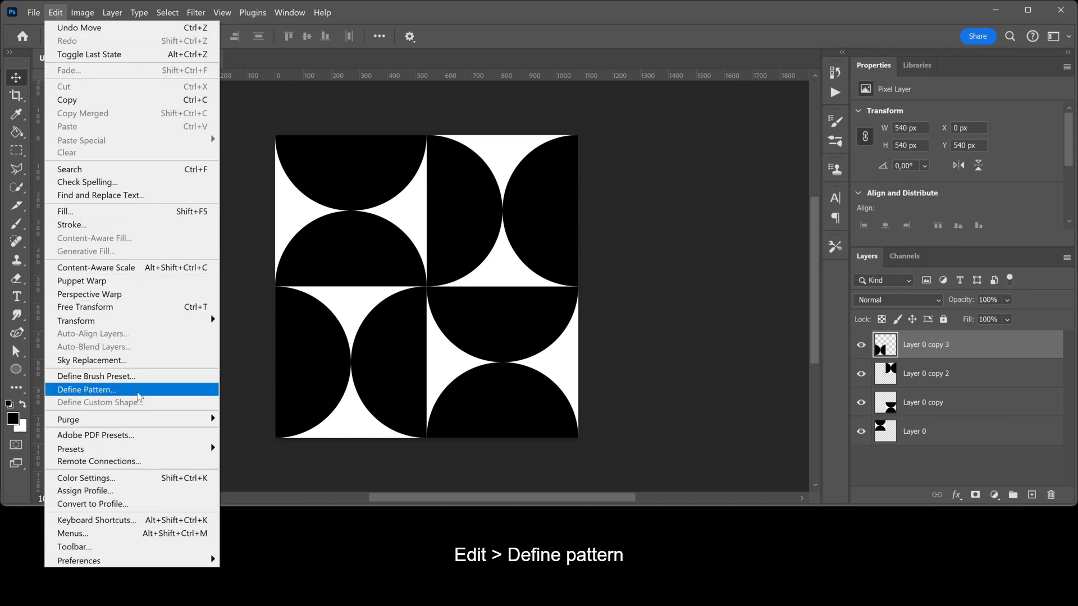
{"action": "left_click", "coordinate": [137, 396]}
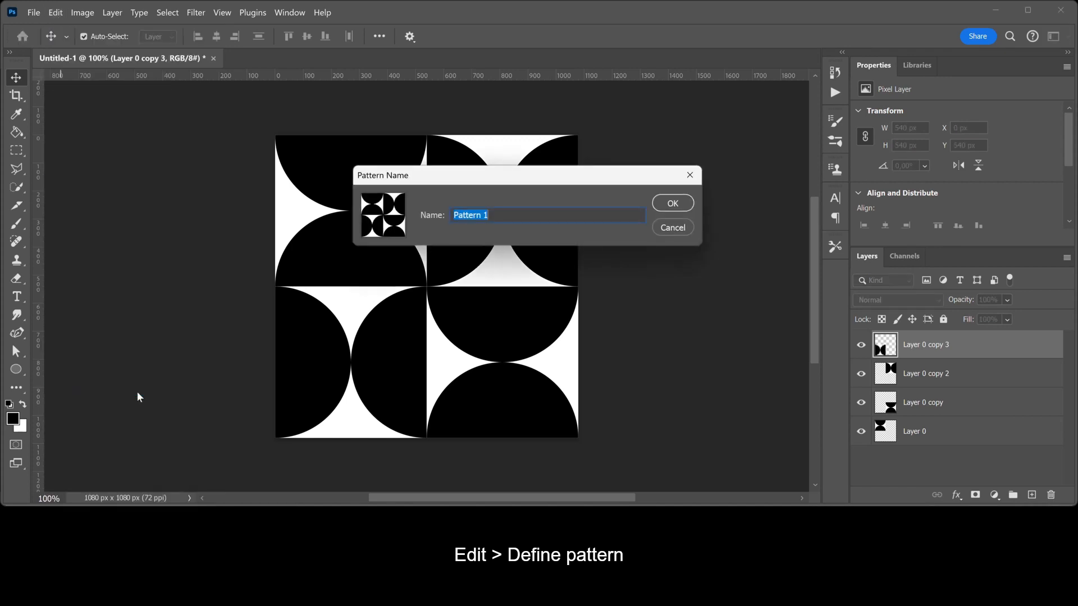
{"action": "left_click", "coordinate": [672, 204]}
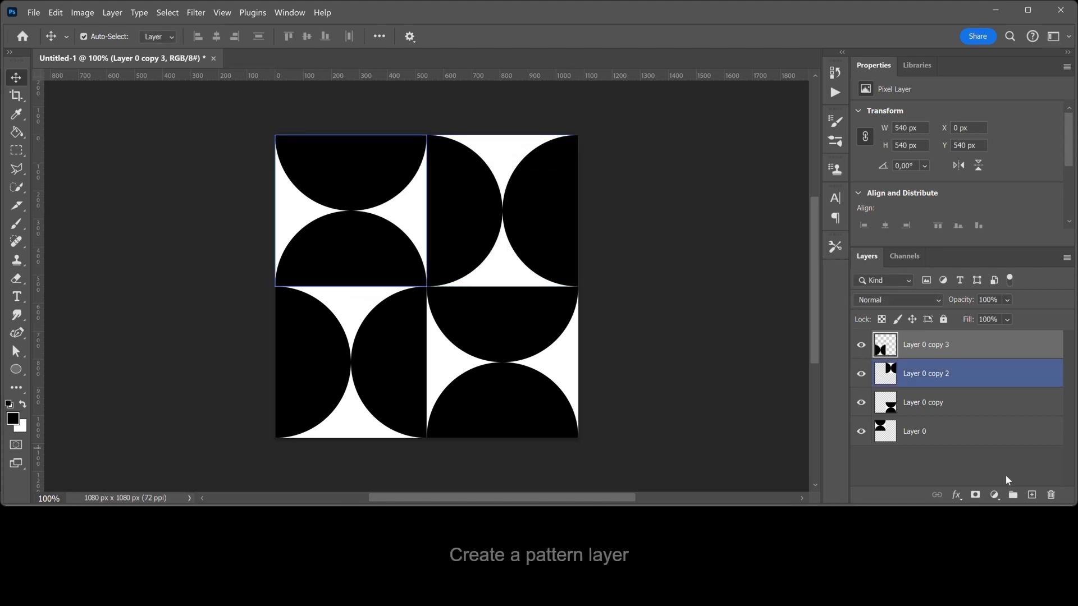
- Add a Pattern Fill layer using the new half-circle pattern at 29% scale
{"action": "left_click", "coordinate": [998, 496]}
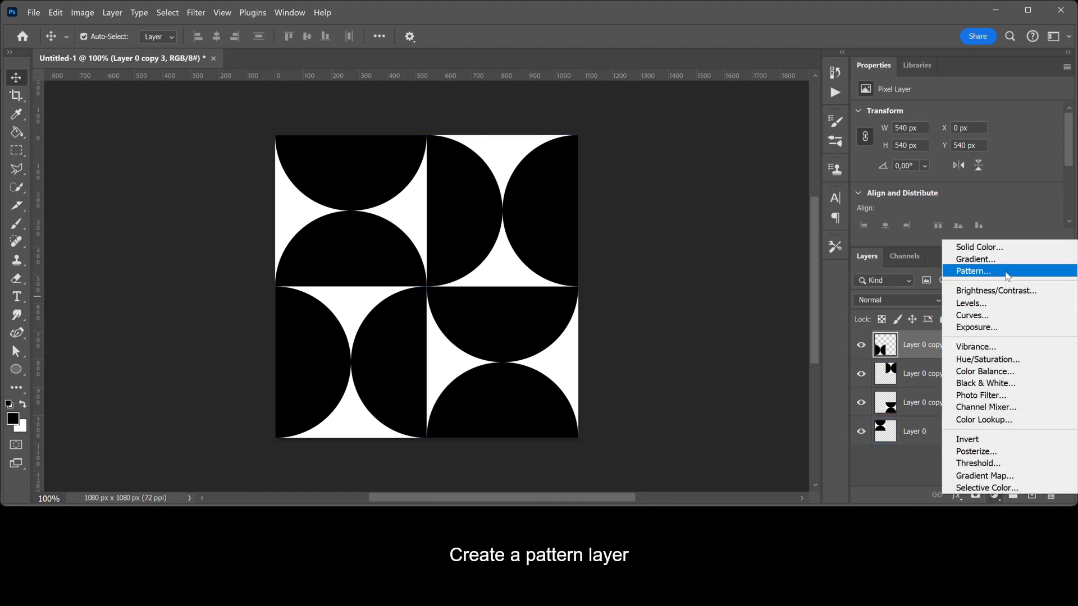
{"action": "left_click", "coordinate": [1008, 272]}
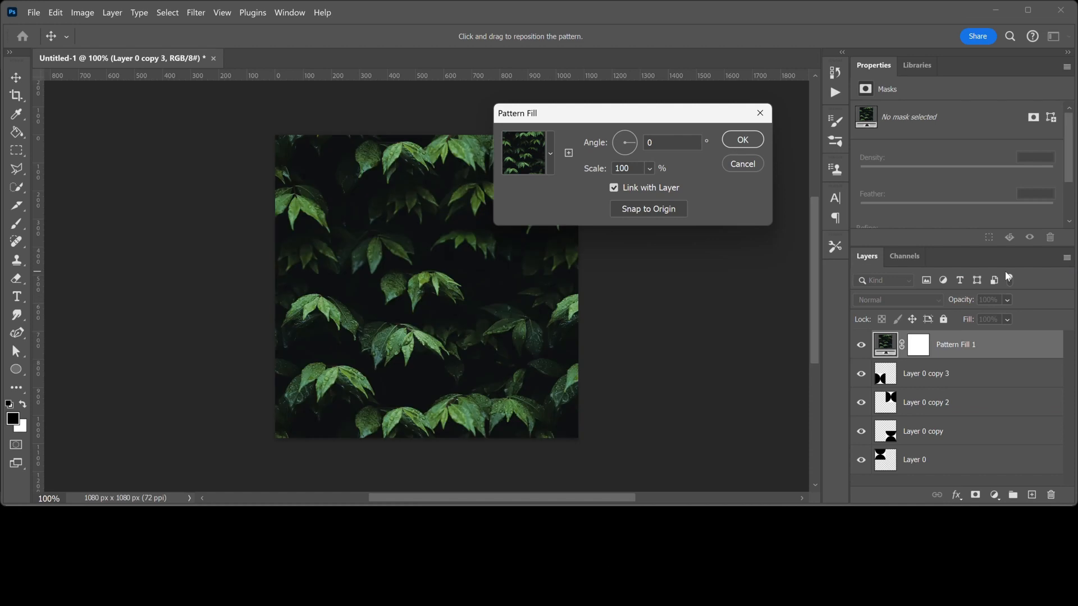
{"action": "left_click", "coordinate": [552, 165]}
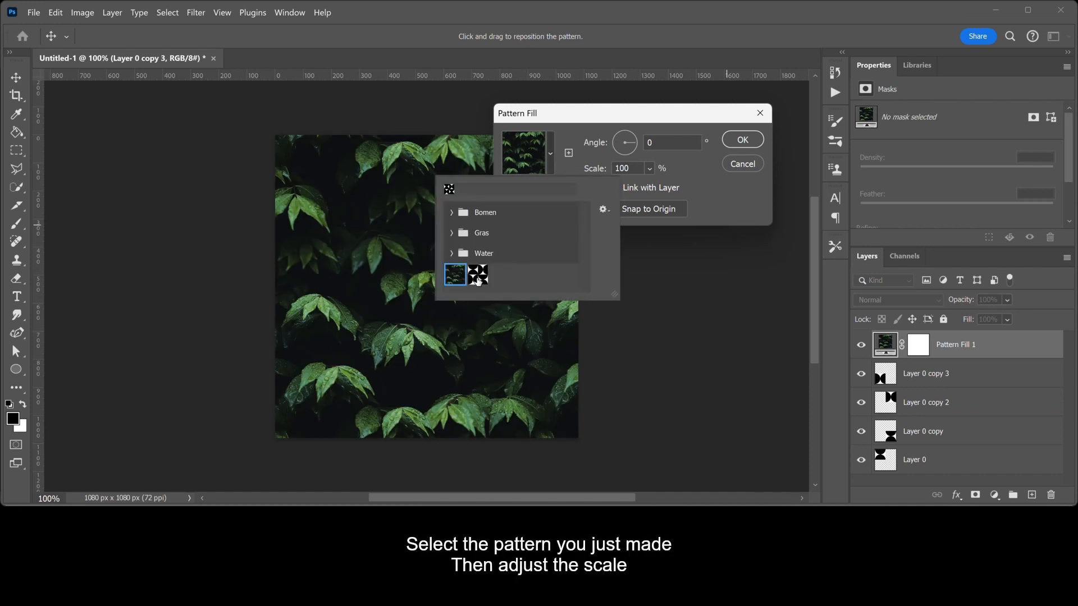
{"action": "left_click", "coordinate": [477, 278]}
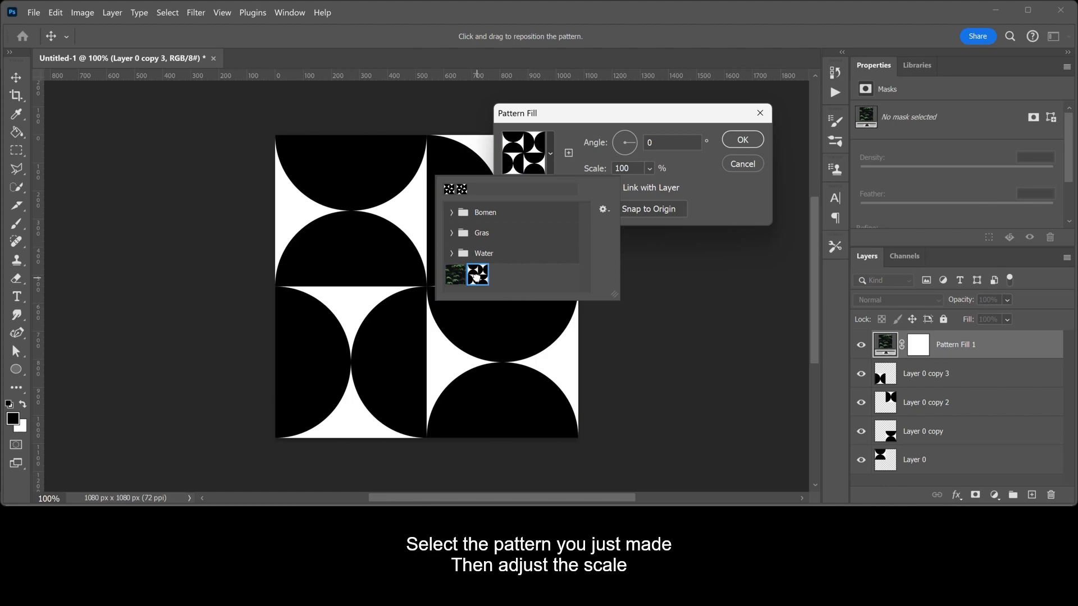
{"action": "left_click", "coordinate": [633, 168]}
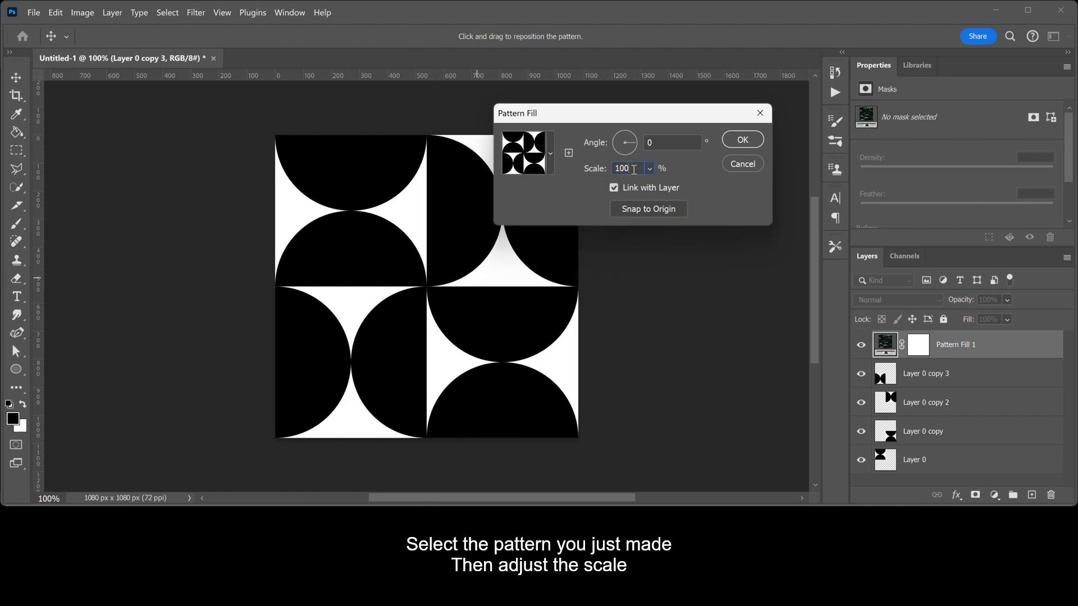
{"action": "key", "text": "BackSpace"}
{"action": "key", "text": "BackSpace"}
{"action": "key", "text": "BackSpace"}
{"action": "type", "text": "29"}
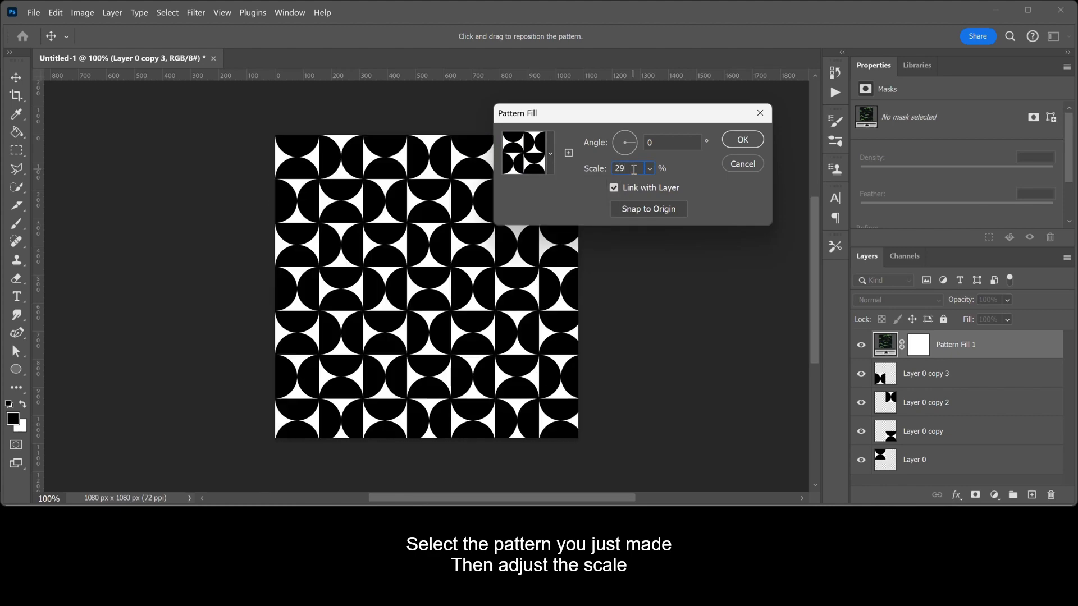
{"action": "left_click", "coordinate": [728, 146]}
{"action": "scroll", "coordinate": [729, 146], "scroll_direction": "up", "scroll_amount": 1}
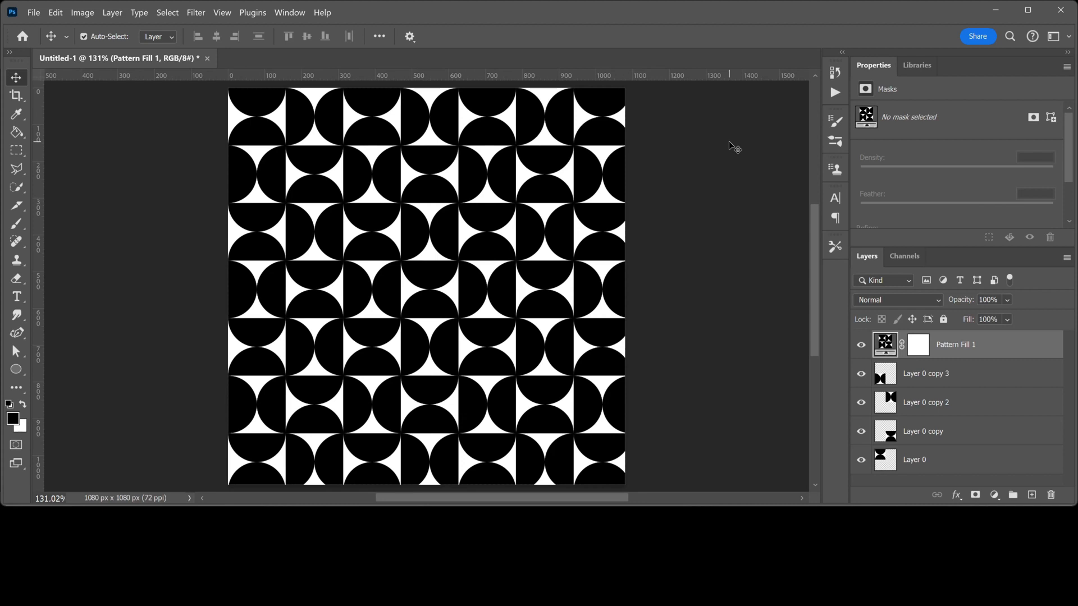
- Add a Gradient Map adjustment layer and set its dark stop to green #1f3612
{"action": "left_click", "coordinate": [995, 496]}
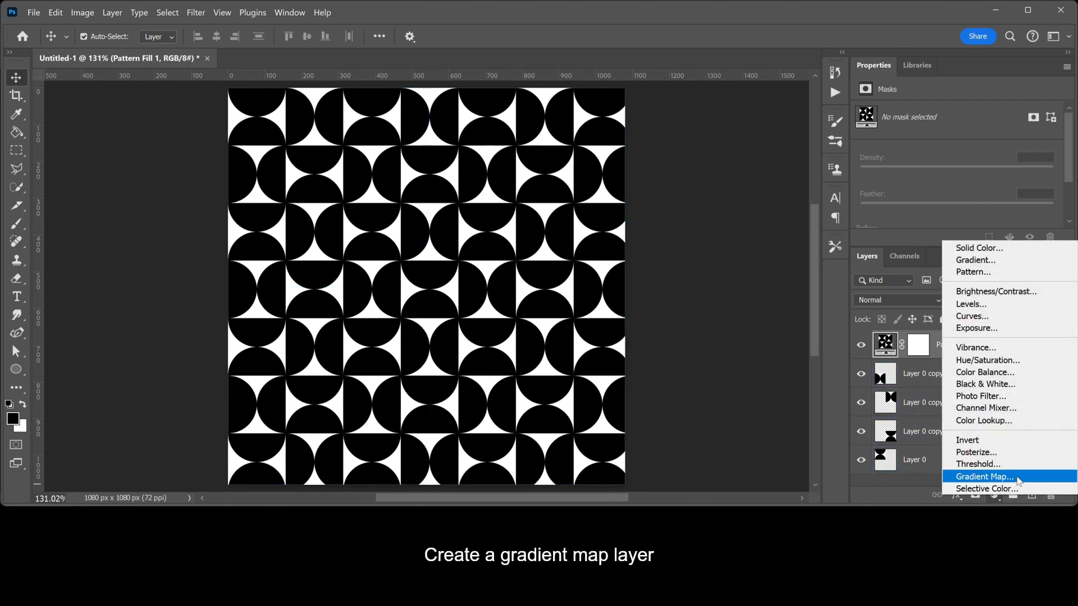
{"action": "left_click", "coordinate": [1018, 480]}
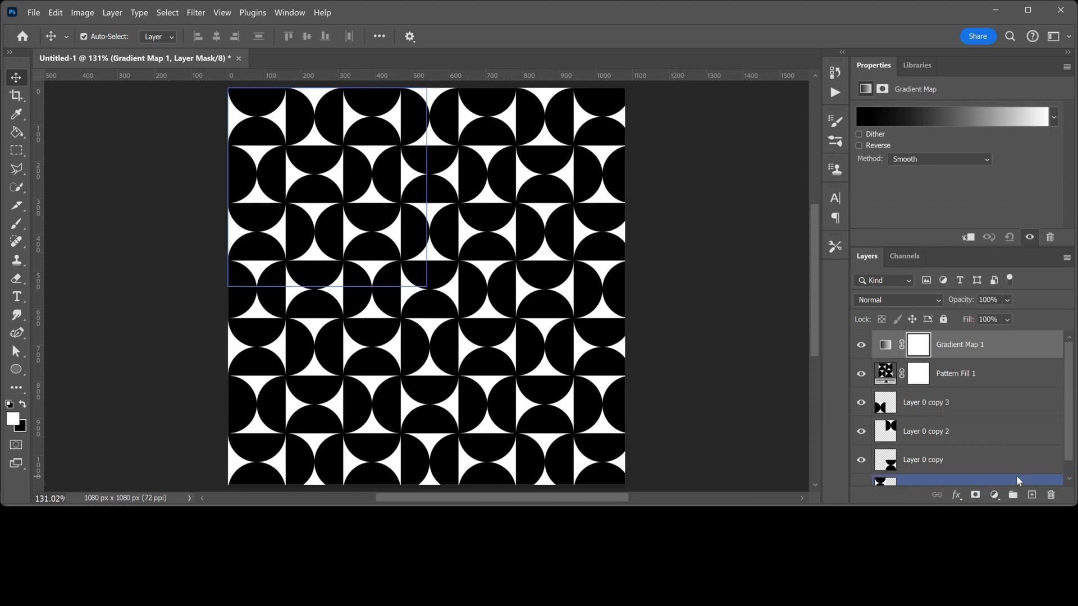
{"action": "left_click", "coordinate": [952, 119]}
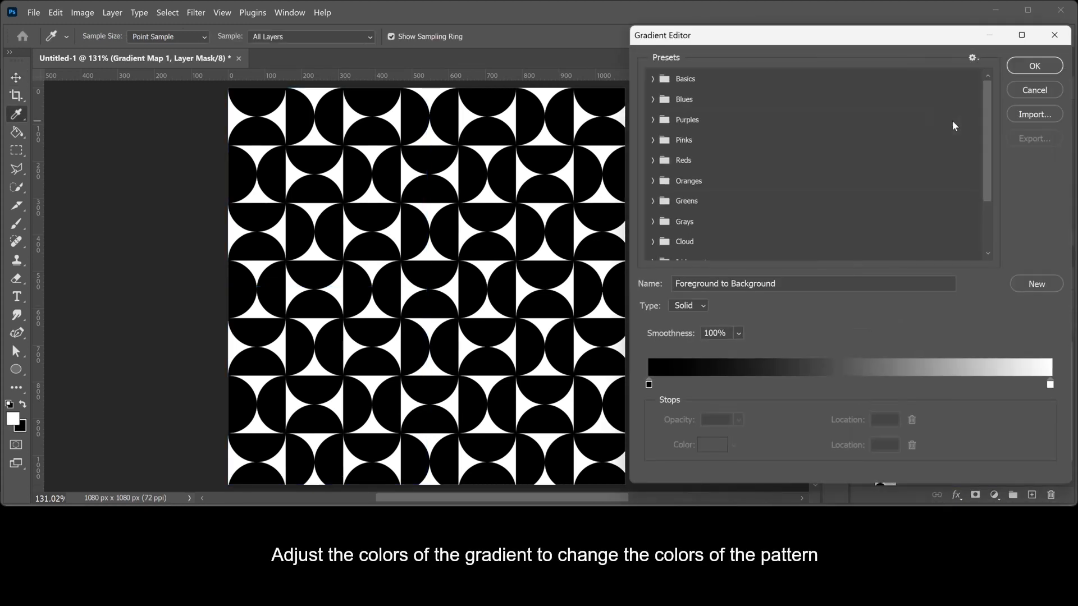
{"action": "double_click", "coordinate": [649, 385]}
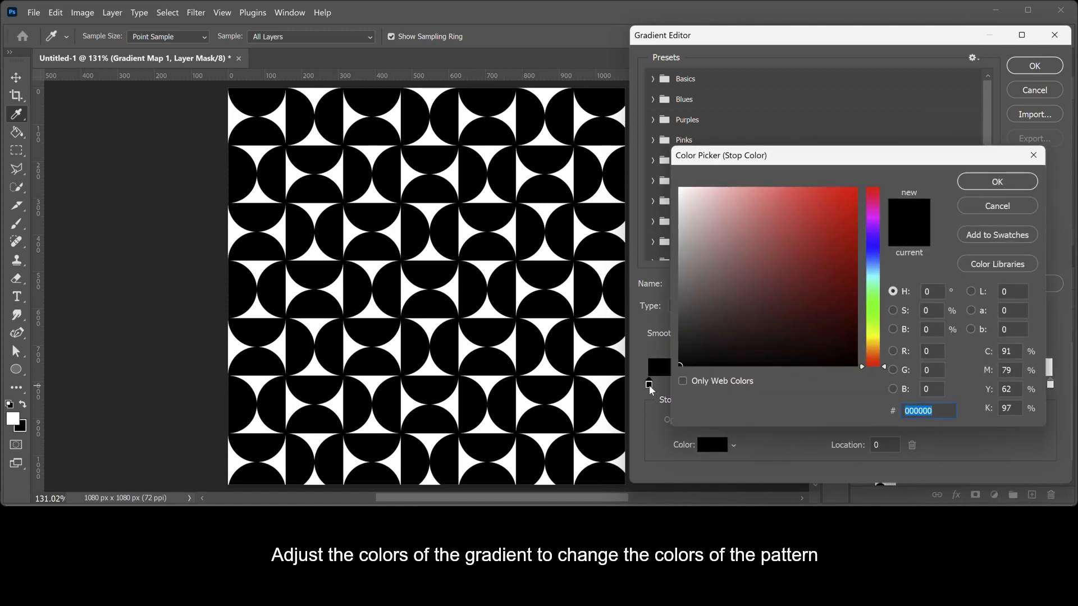
{"action": "left_click", "coordinate": [874, 317]}
{"action": "left_click_drag", "start_coordinate": [809, 314], "coordinate": [796, 328]}
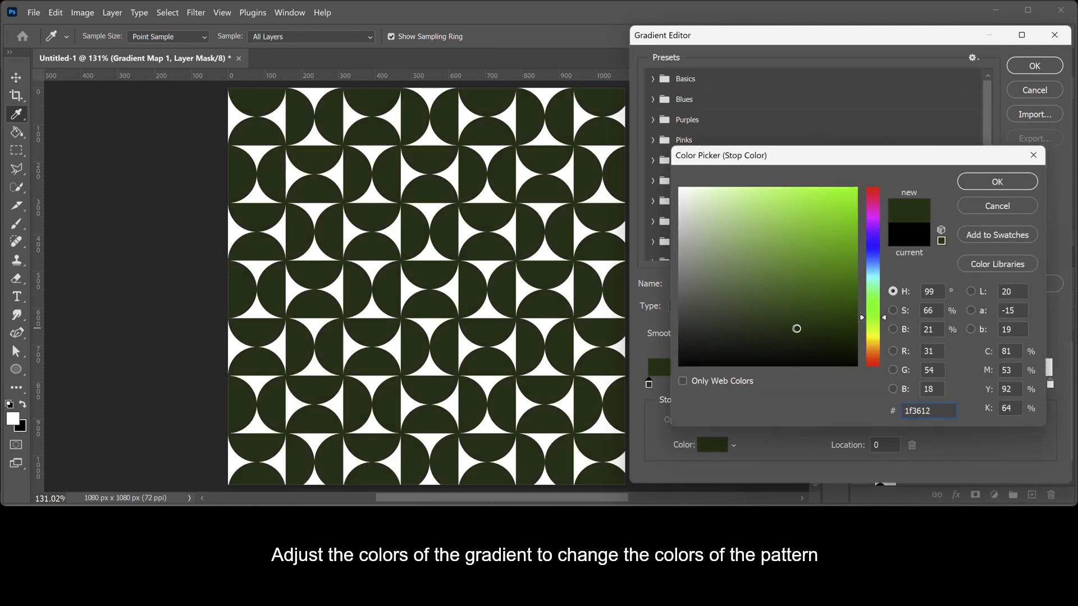
{"action": "left_click", "coordinate": [997, 181]}
- Set the light stop to pale beige #caccaf and apply the gradient
{"action": "double_click", "coordinate": [1050, 387]}
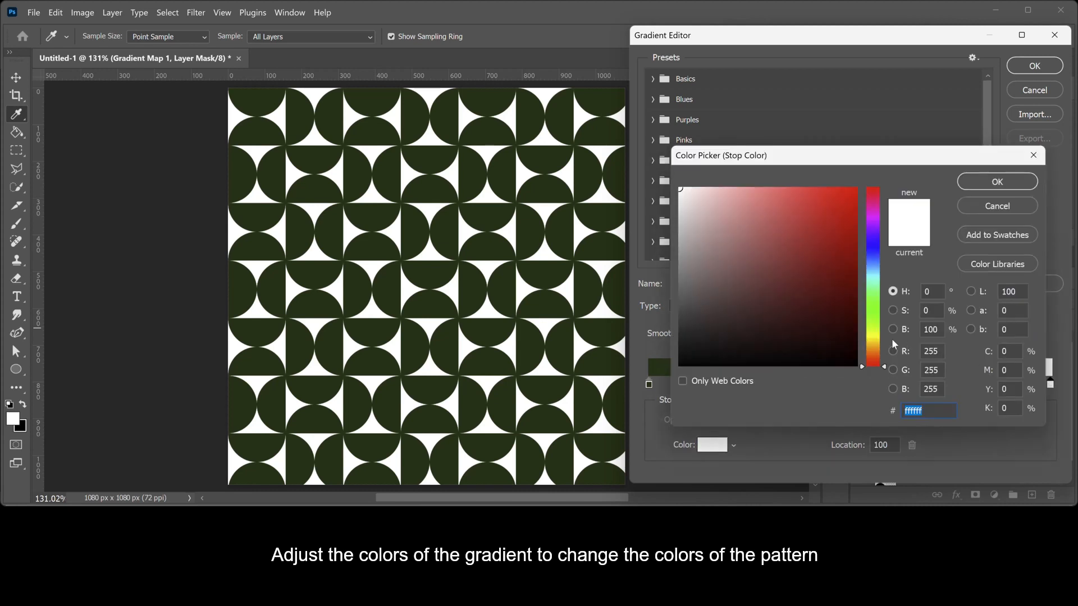
{"action": "left_click", "coordinate": [881, 336]}
{"action": "left_click_drag", "start_coordinate": [702, 212], "coordinate": [704, 224]}
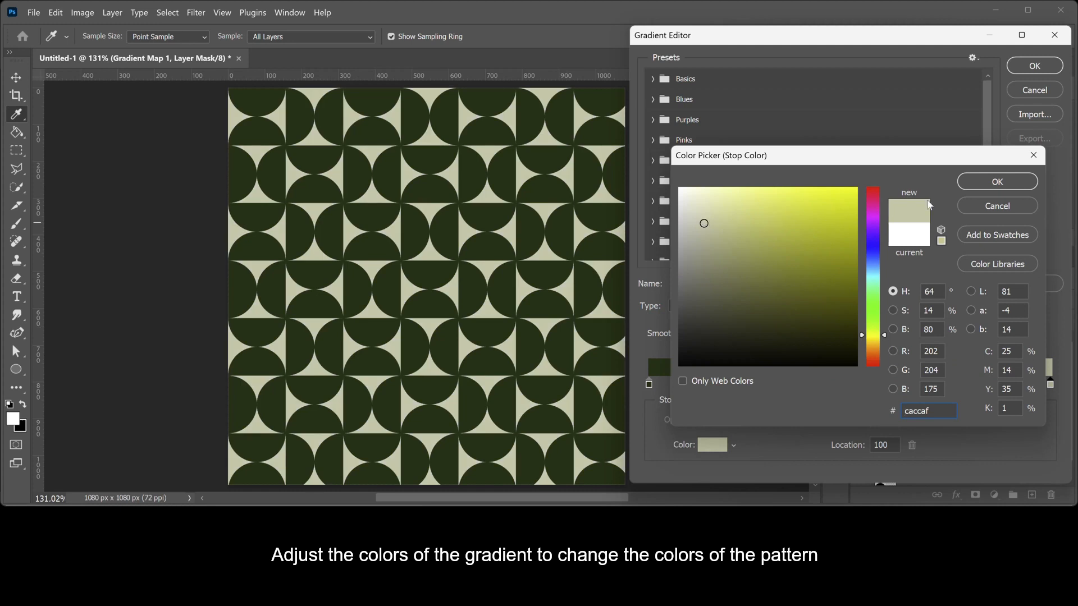
{"action": "left_click", "coordinate": [989, 182]}
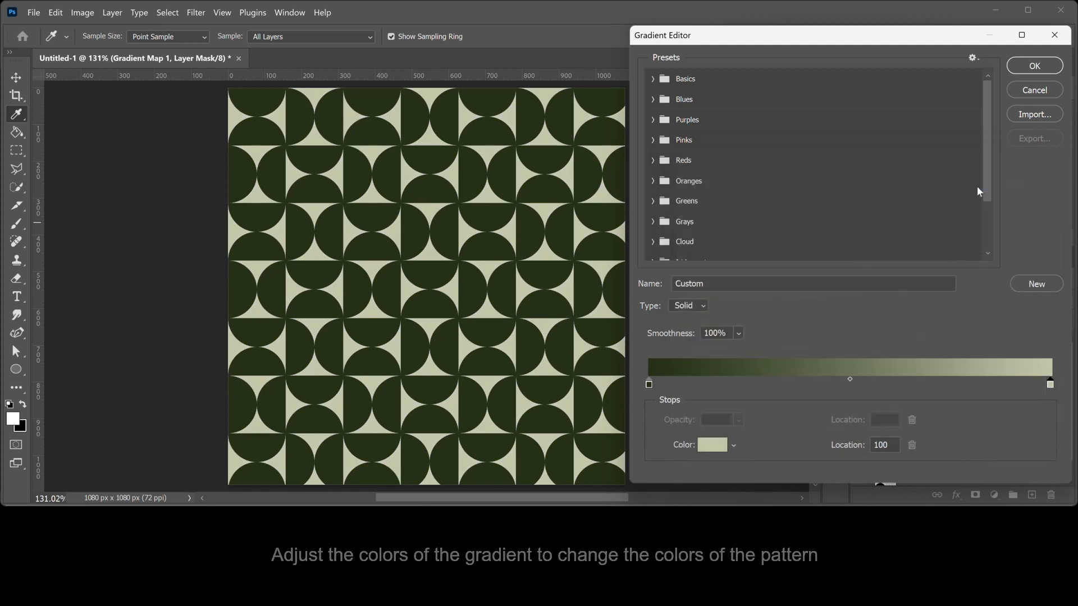
{"action": "left_click", "coordinate": [1042, 68]}
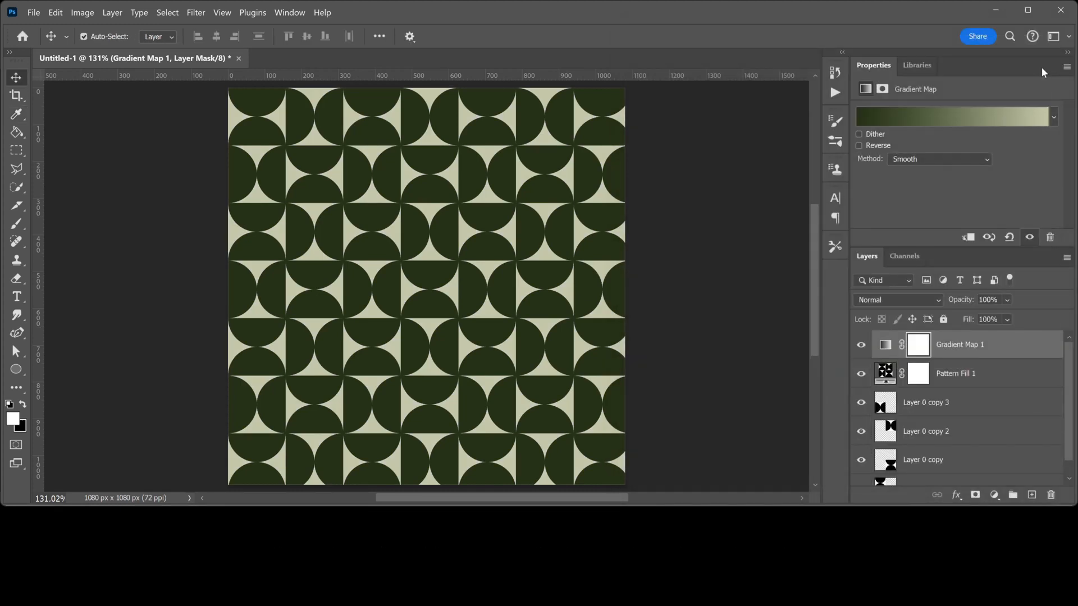